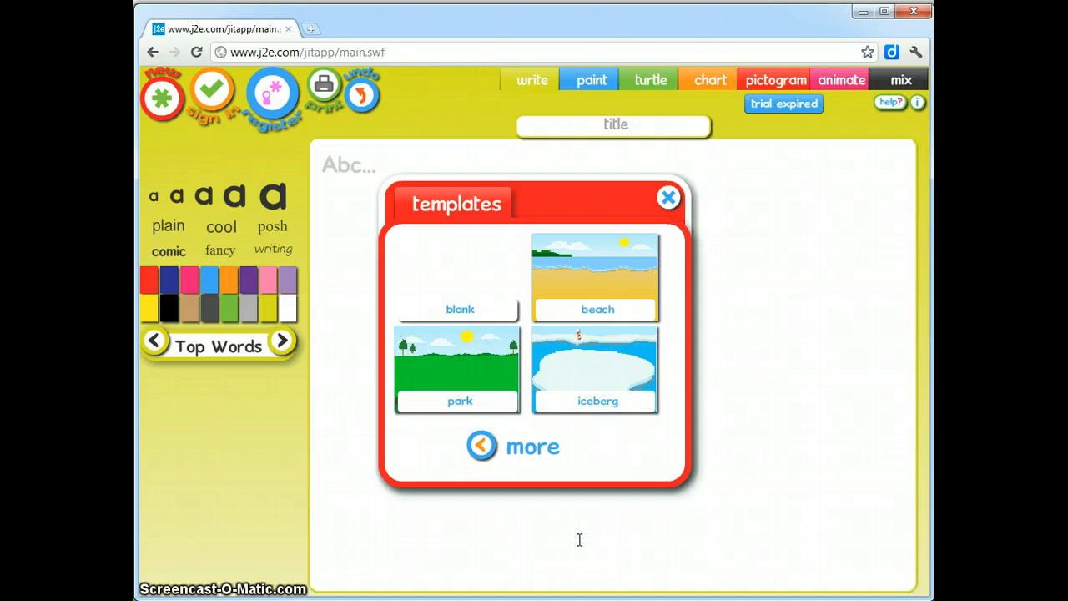
# Highlight and then deselect the j2e JIT page address in the browser's address bar
pyautogui.click(507, 535)
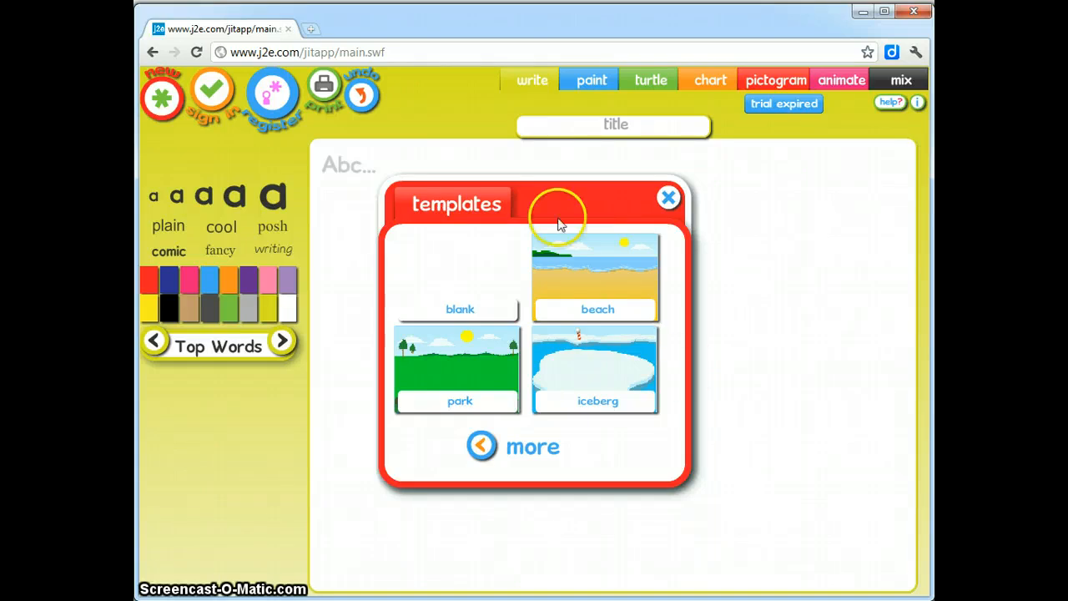
pyautogui.moveTo(403, 56); pyautogui.dragTo(229, 52)
pyautogui.click(427, 53)
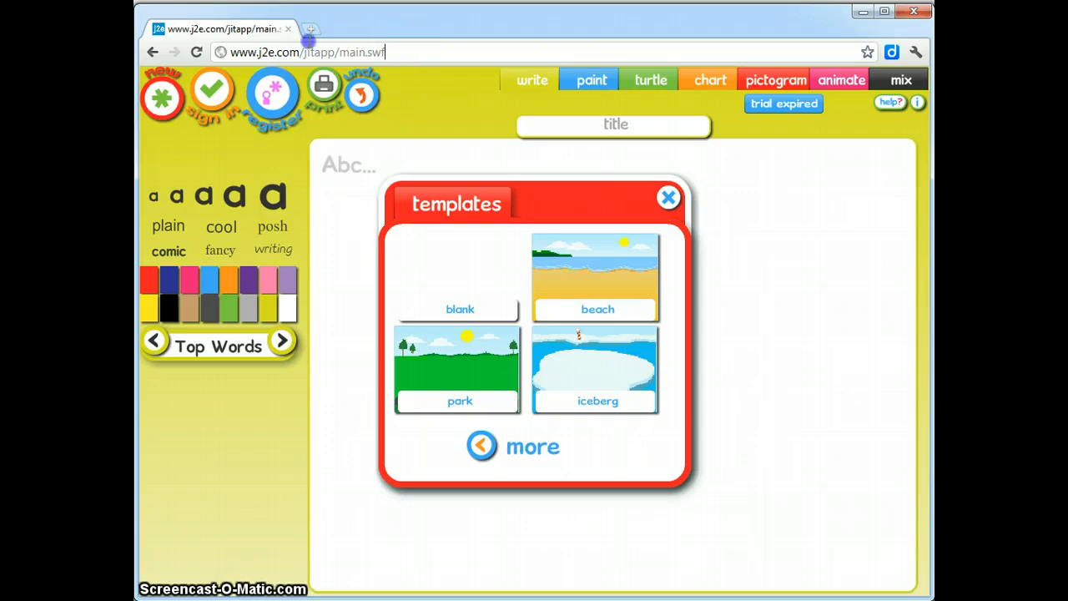
pyautogui.moveTo(410, 52); pyautogui.dragTo(215, 51)
pyautogui.click(405, 52)
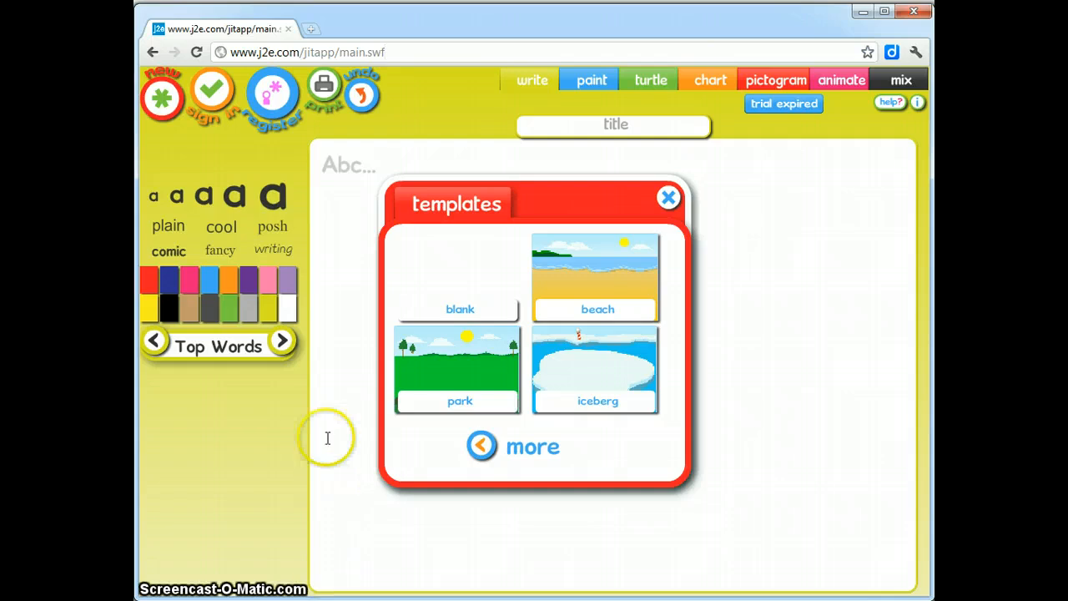
# Sign in to j2e JIT by filling in the school name, username and password
pyautogui.click(214, 106)
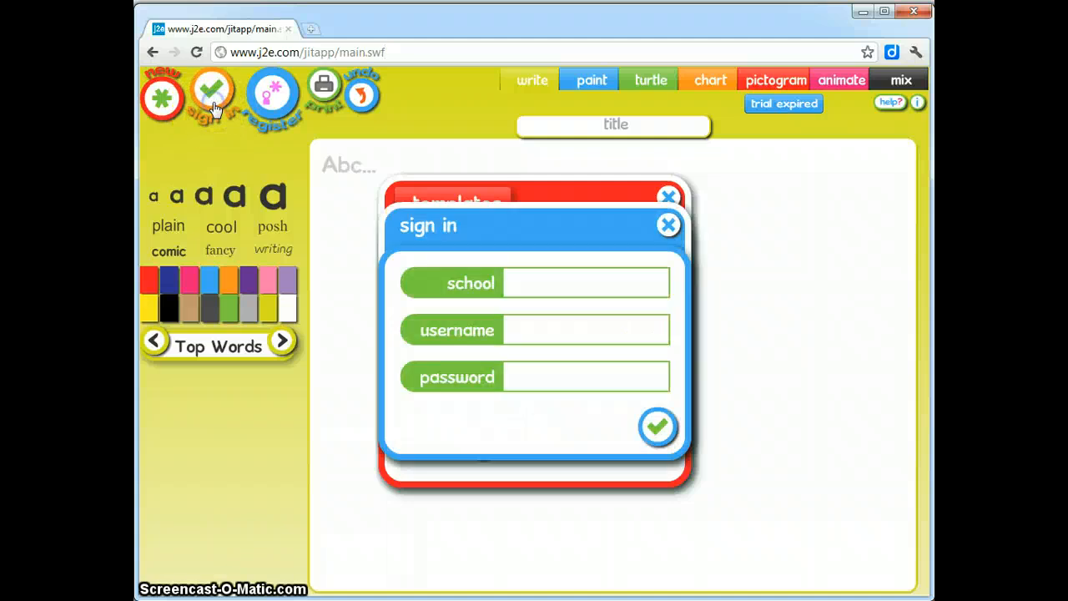
pyautogui.click(544, 286)
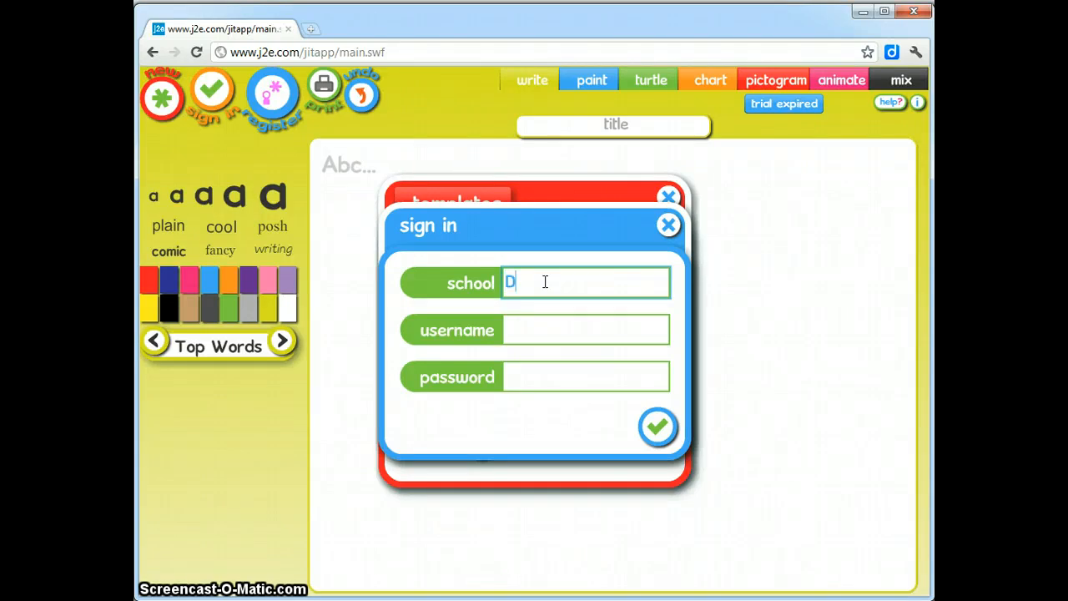
pyautogui.click(518, 326)
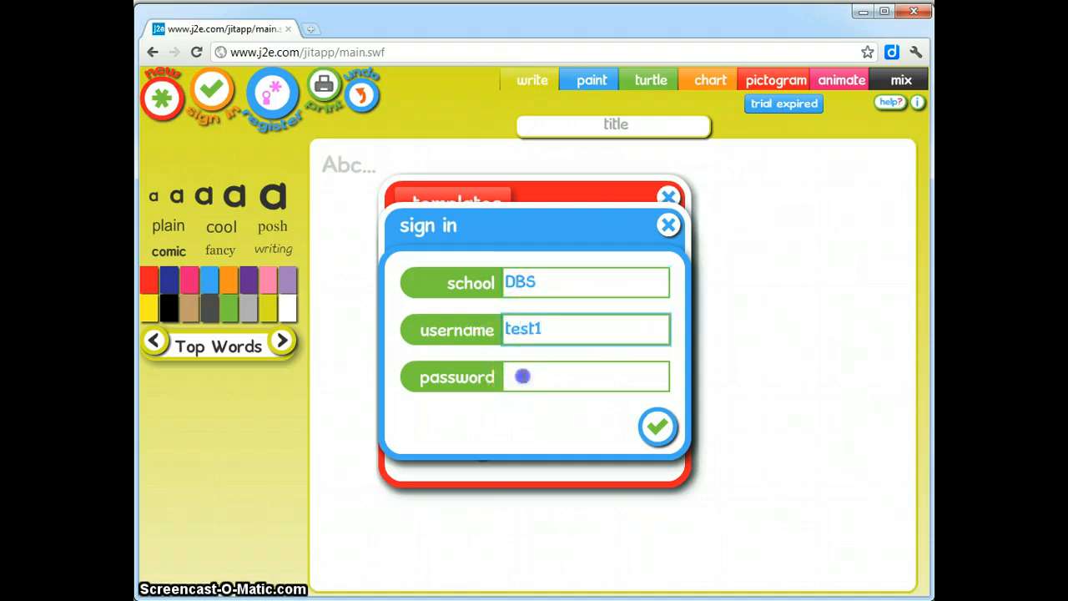
pyautogui.click(524, 375)
pyautogui.write('test')
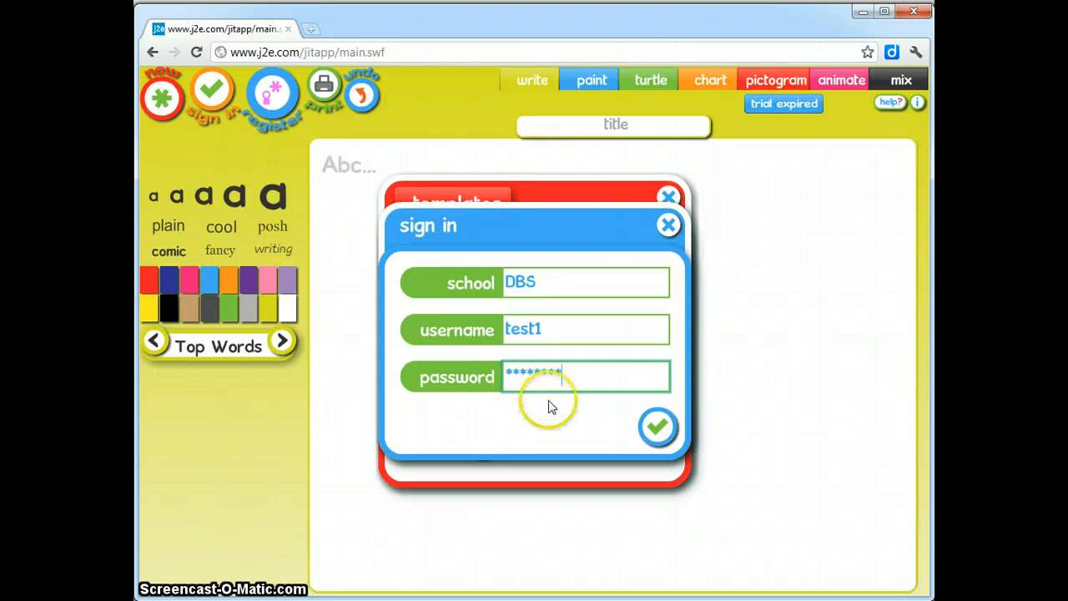
pyautogui.click(656, 429)
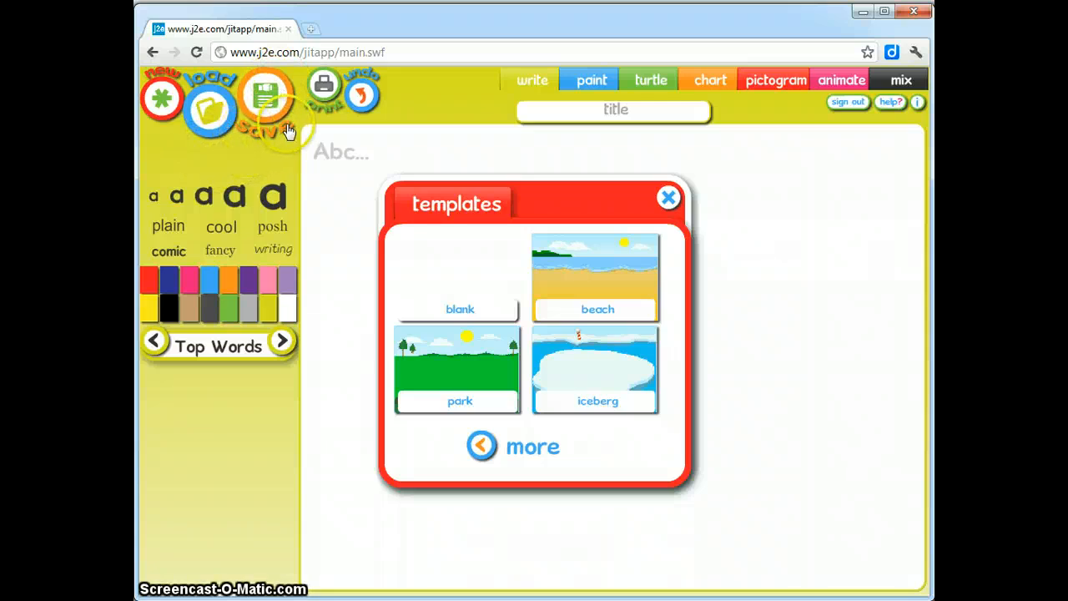
# Switch to animate mode and choose the beach picture as the animation background
pyautogui.click(834, 76)
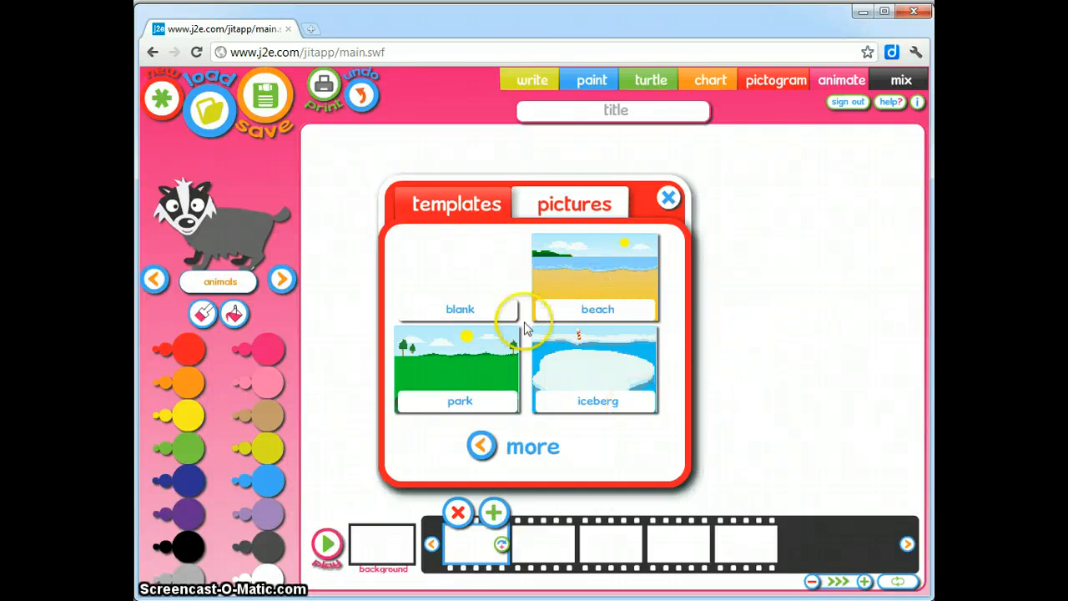
pyautogui.click(484, 451)
pyautogui.click(482, 449)
pyautogui.click(572, 446)
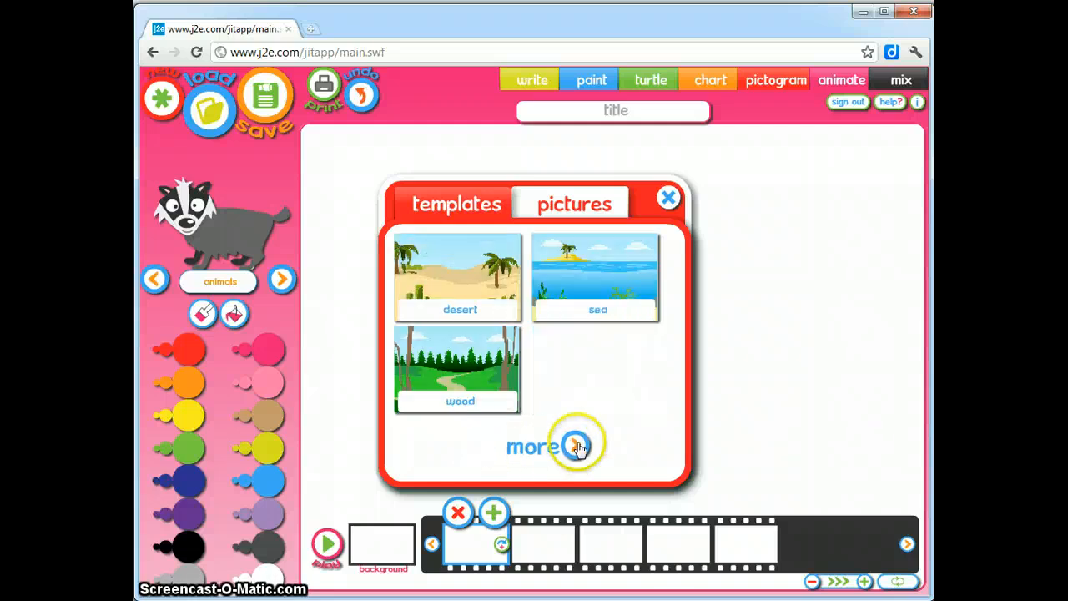
pyautogui.click(579, 448)
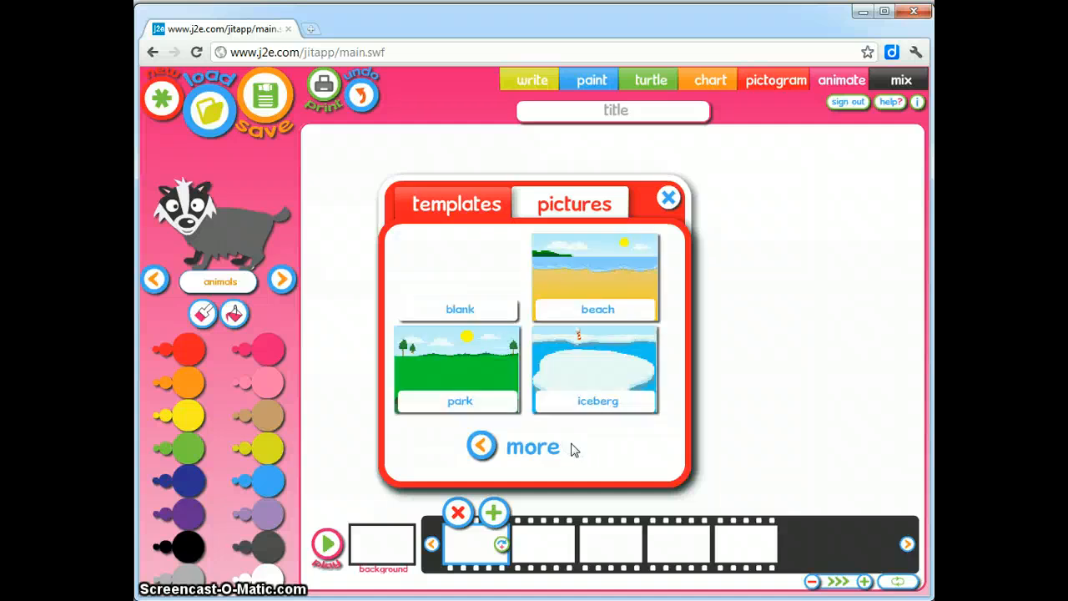
pyautogui.click(557, 447)
pyautogui.click(584, 291)
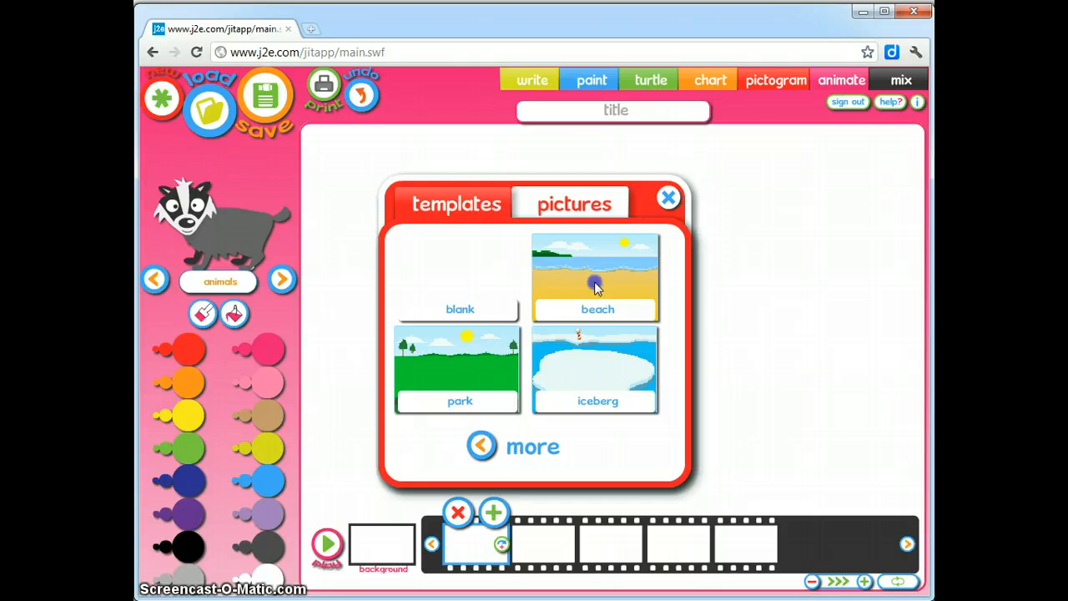
pyautogui.click(595, 287)
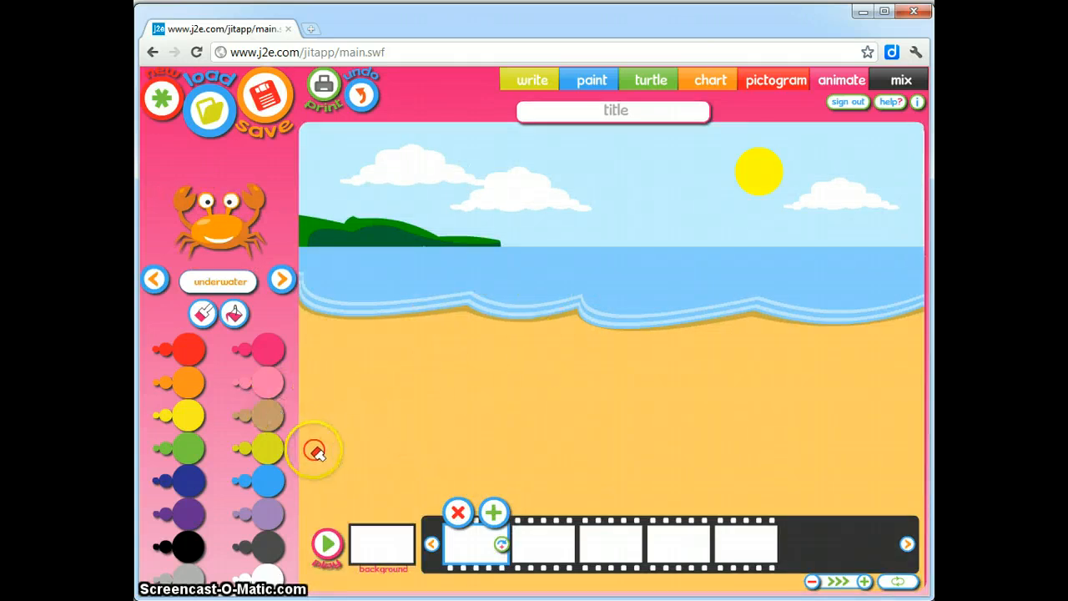
# Choose the underwater picture category and select the background frame in the filmstrip
pyautogui.click(224, 284)
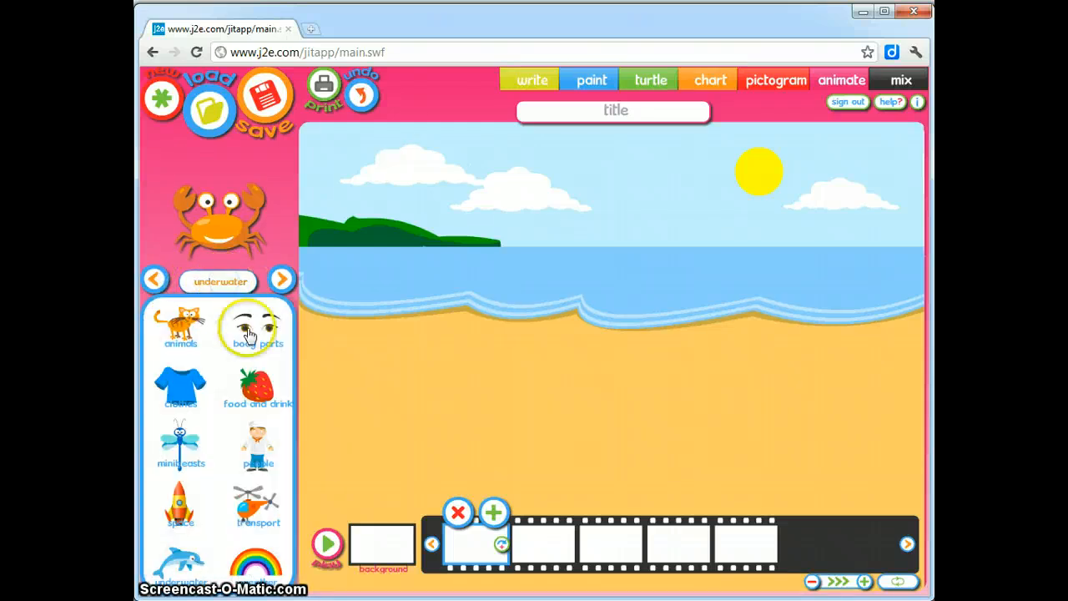
pyautogui.click(175, 565)
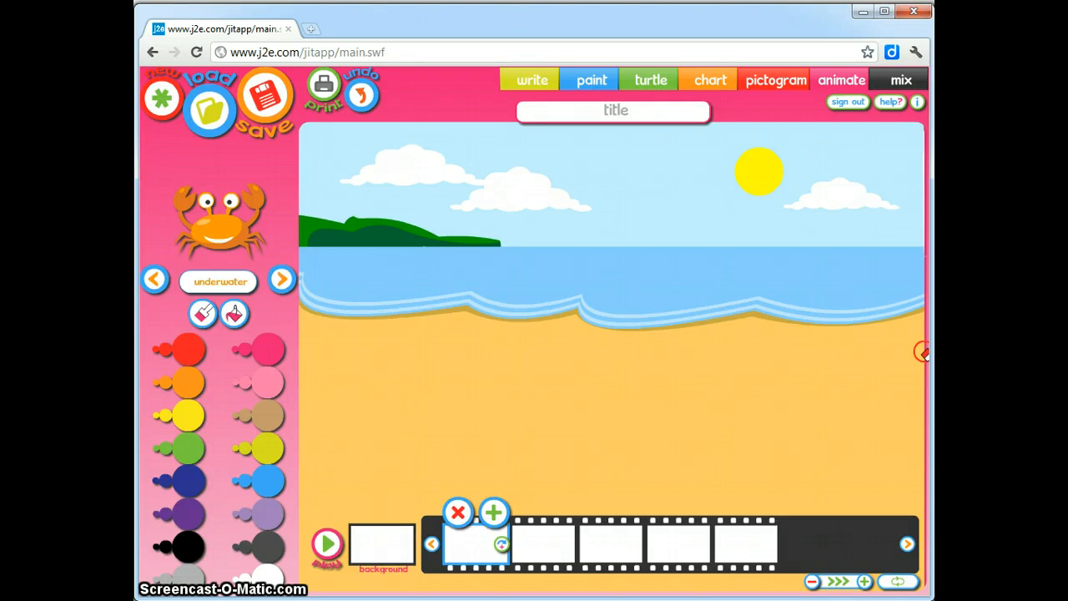
pyautogui.click(376, 554)
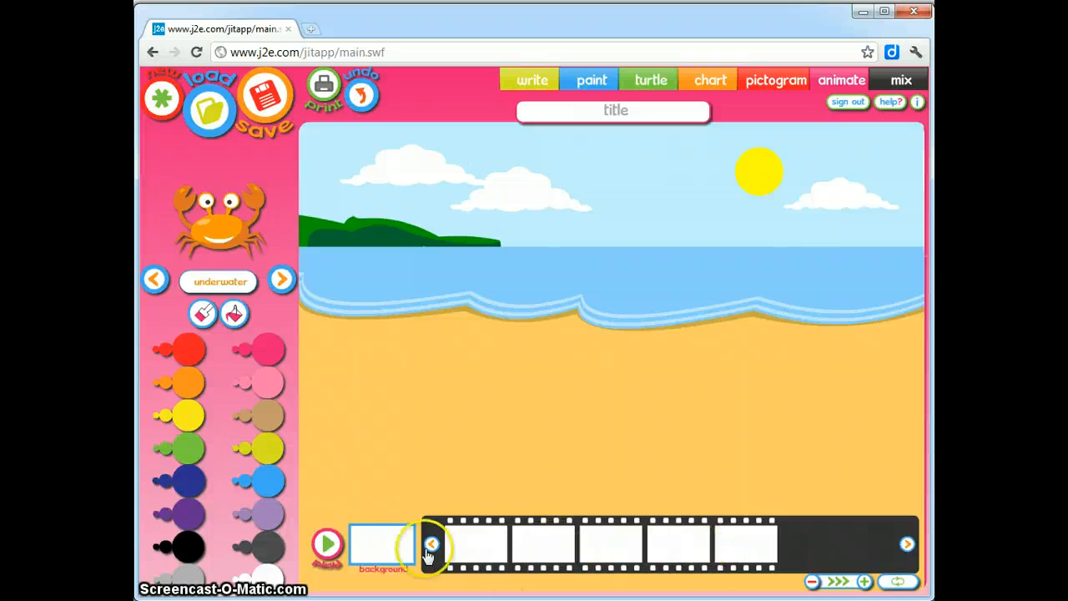
pyautogui.click(378, 543)
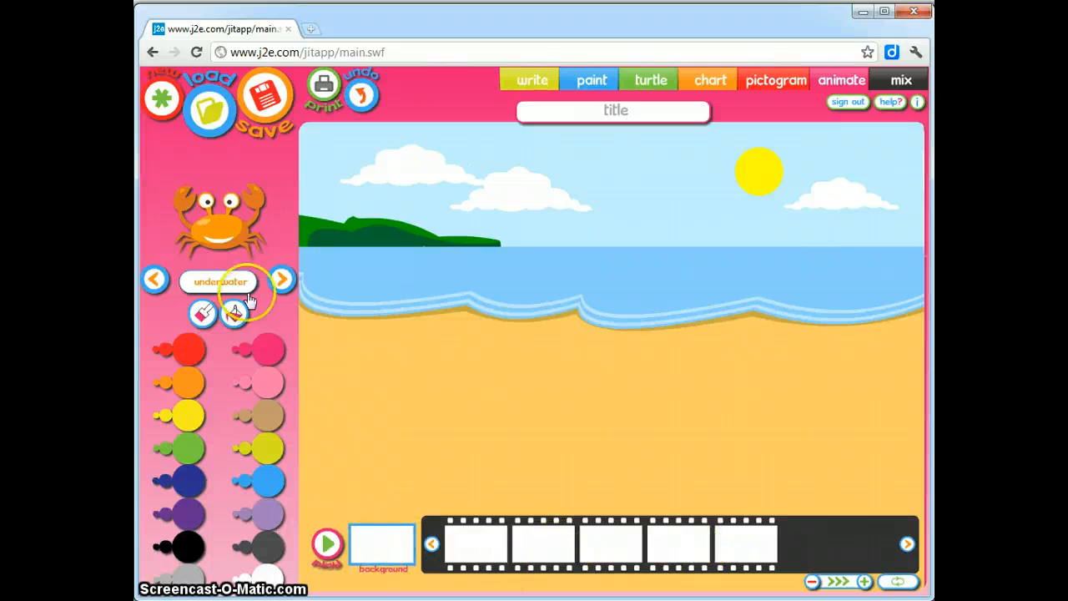
# Stamp a crab onto the sand at the left of the beach
pyautogui.click(220, 237)
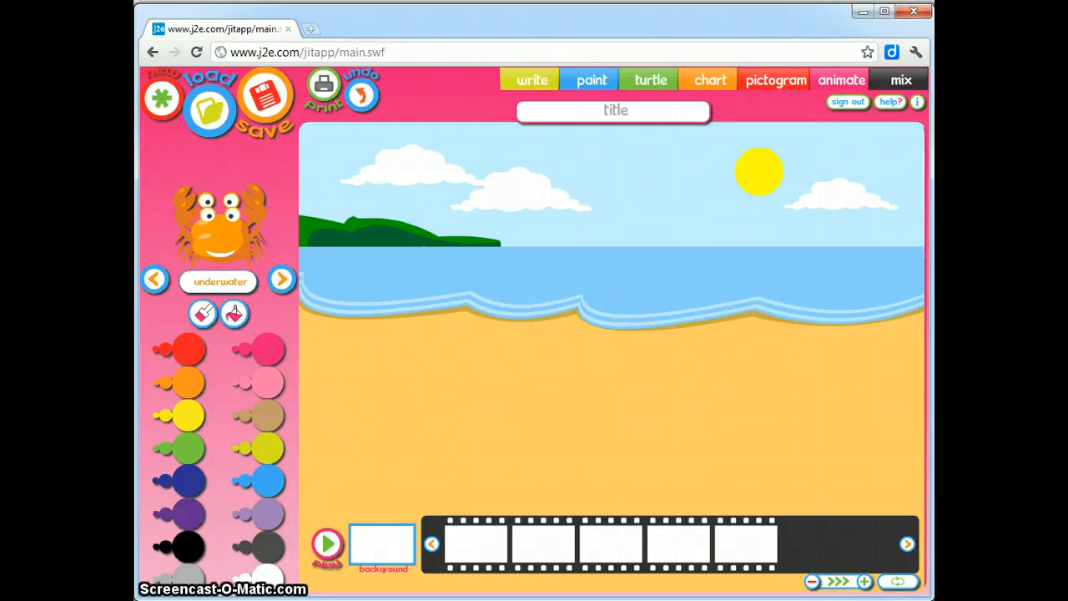
pyautogui.moveTo(219, 237); pyautogui.dragTo(385, 409)
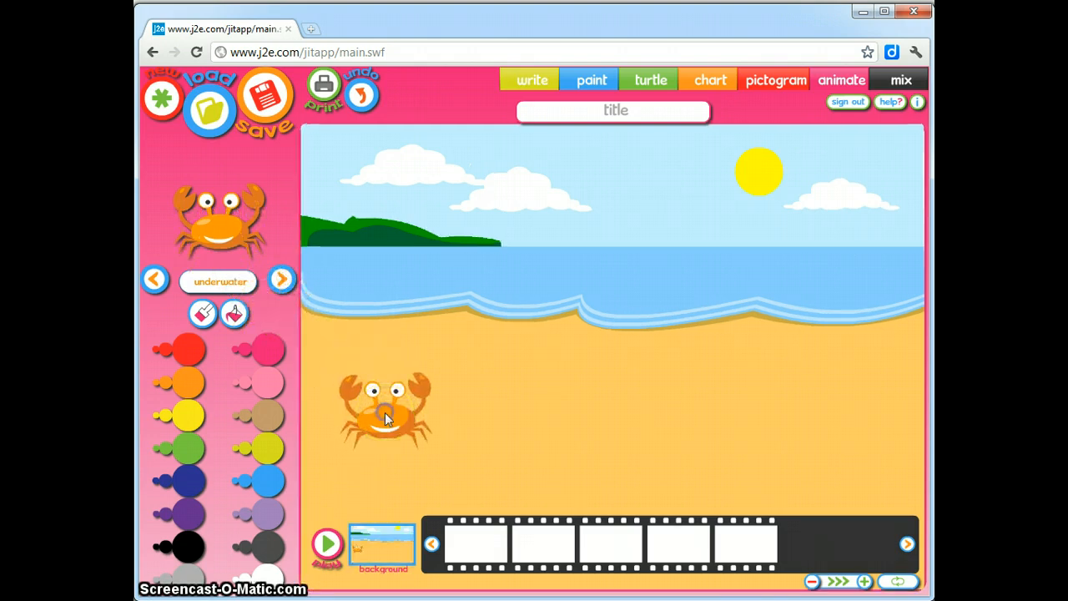
pyautogui.click(361, 554)
pyautogui.click(276, 345)
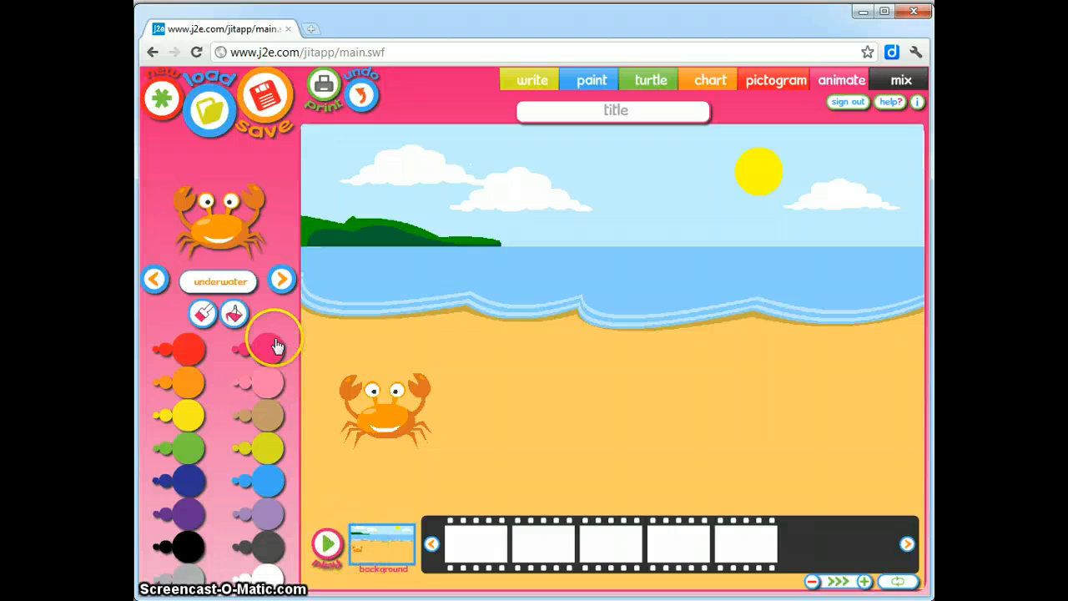
# Browse to the turtle picture and place it at the lower right of the beach
pyautogui.click(283, 284)
pyautogui.click(282, 284)
pyautogui.click(282, 283)
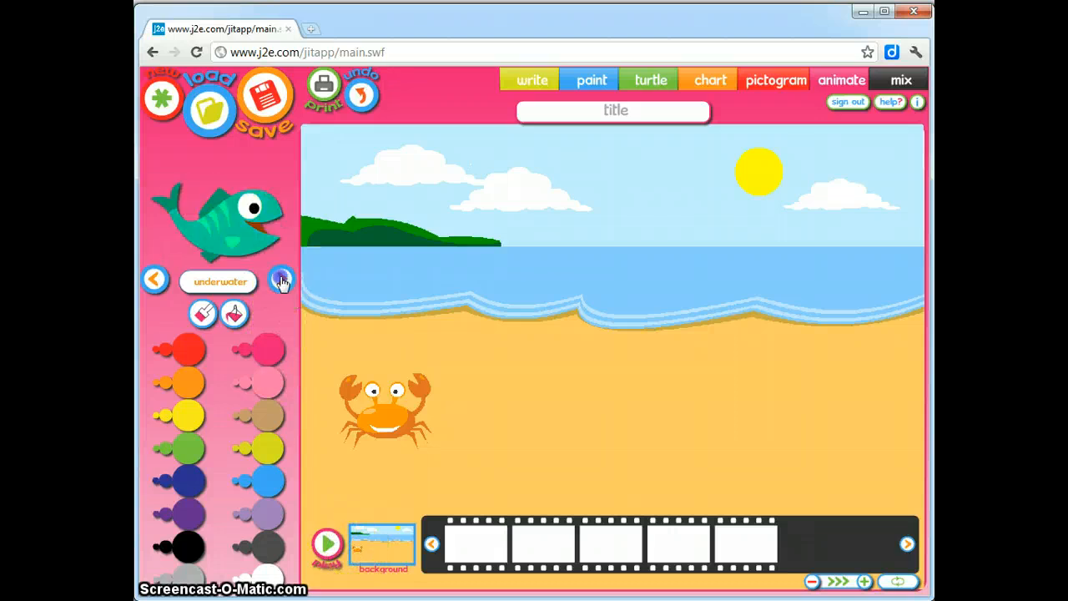
pyautogui.click(282, 282)
pyautogui.click(282, 281)
pyautogui.click(282, 281)
pyautogui.click(282, 281)
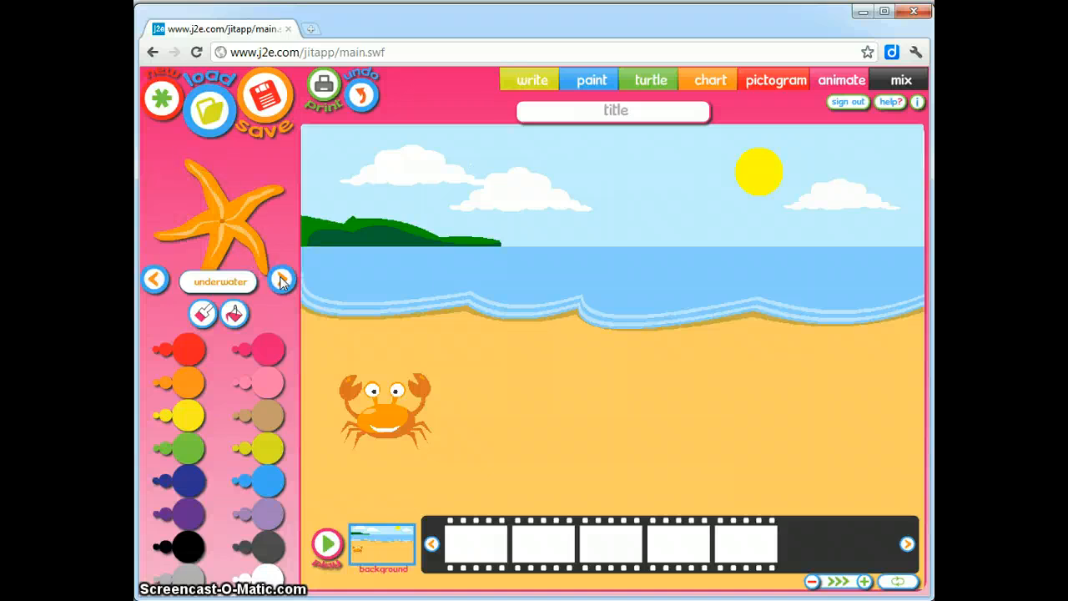
pyautogui.click(282, 281)
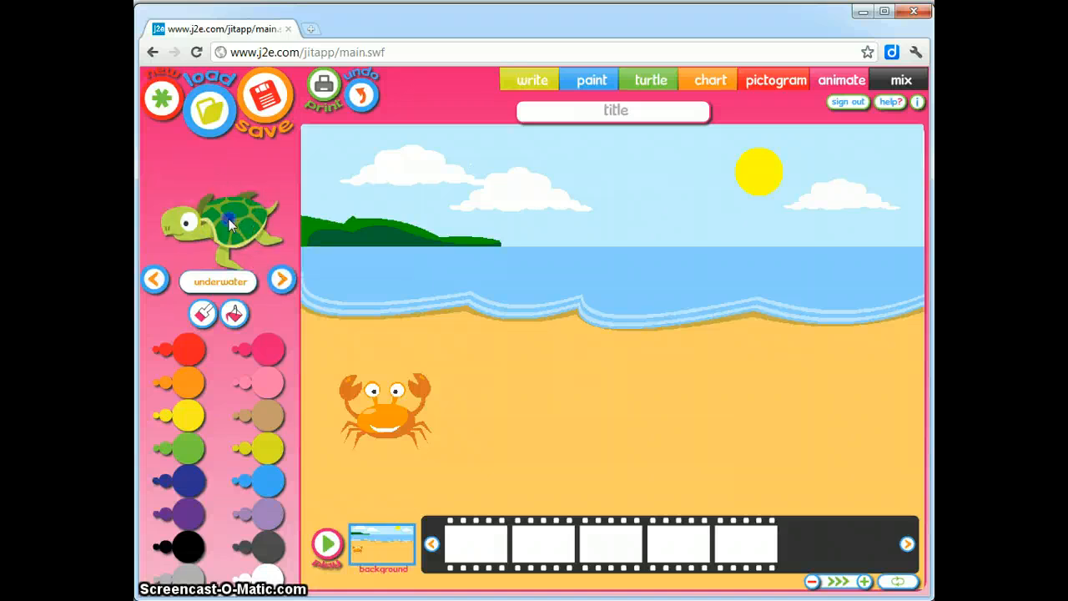
pyautogui.moveTo(221, 229); pyautogui.dragTo(784, 413)
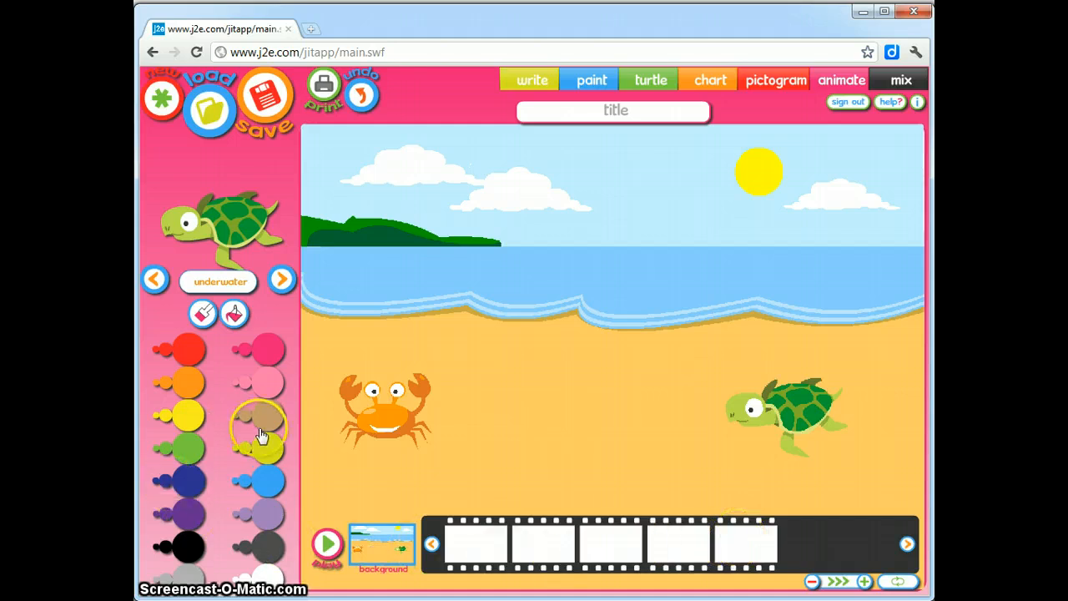
pyautogui.click(203, 315)
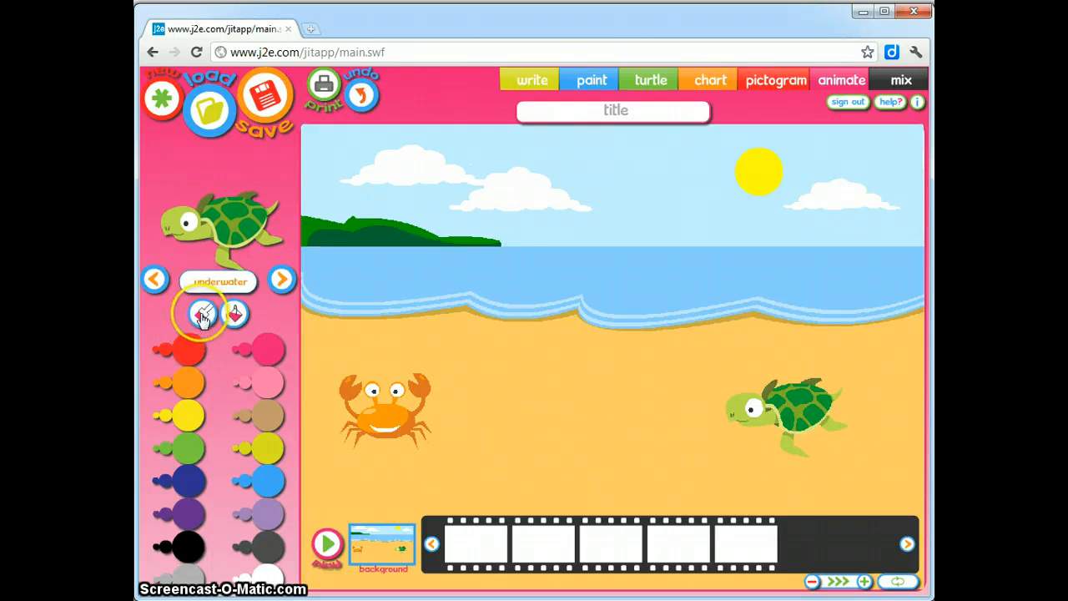
# With the red brush, paint a red ball on the crab in frame one
pyautogui.click(200, 324)
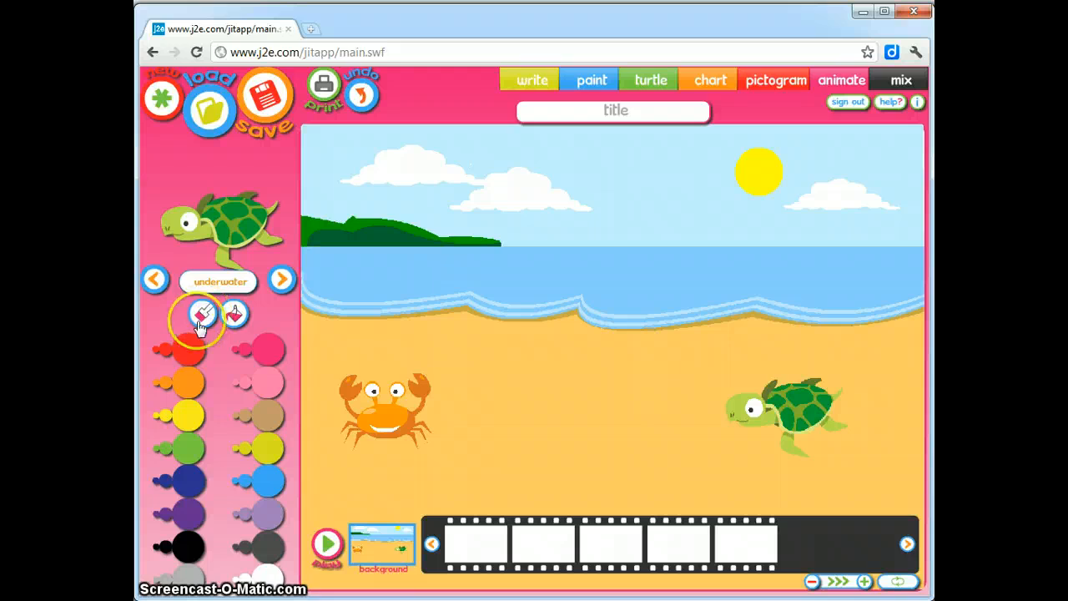
pyautogui.click(189, 356)
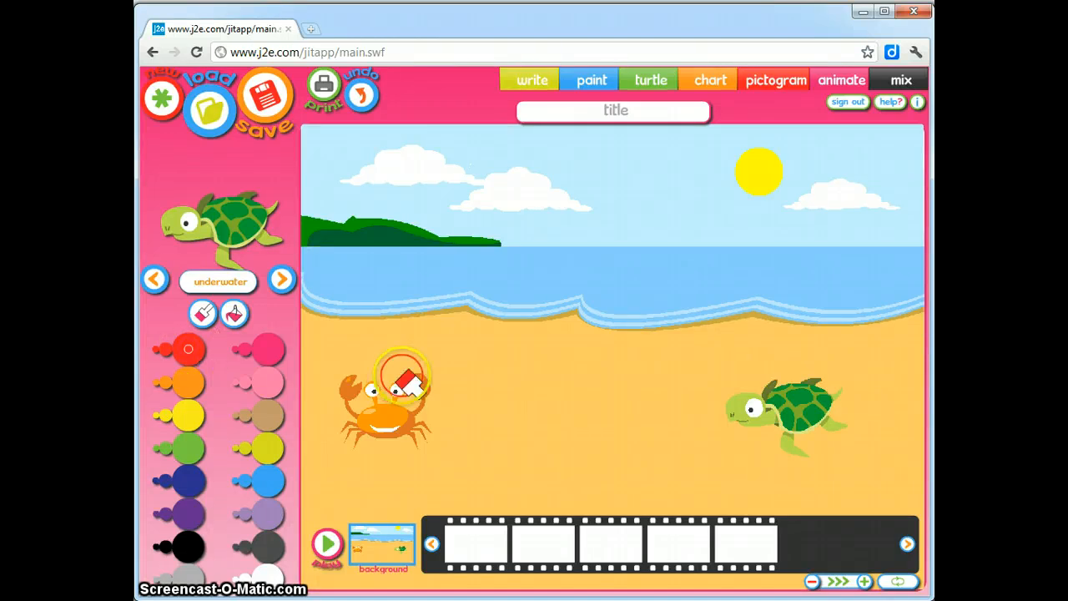
pyautogui.click(479, 535)
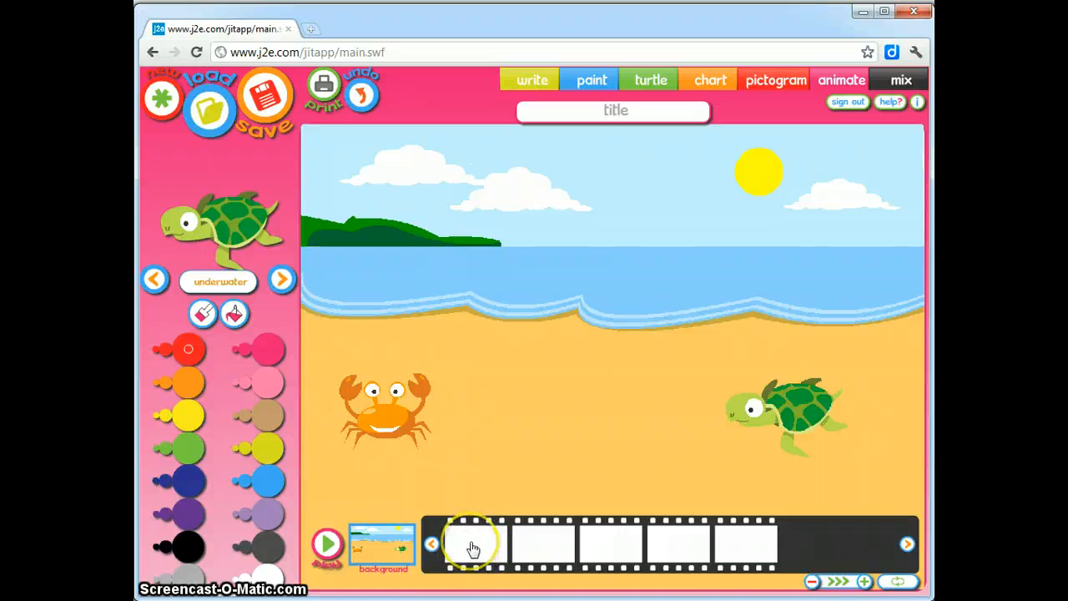
pyautogui.click(473, 547)
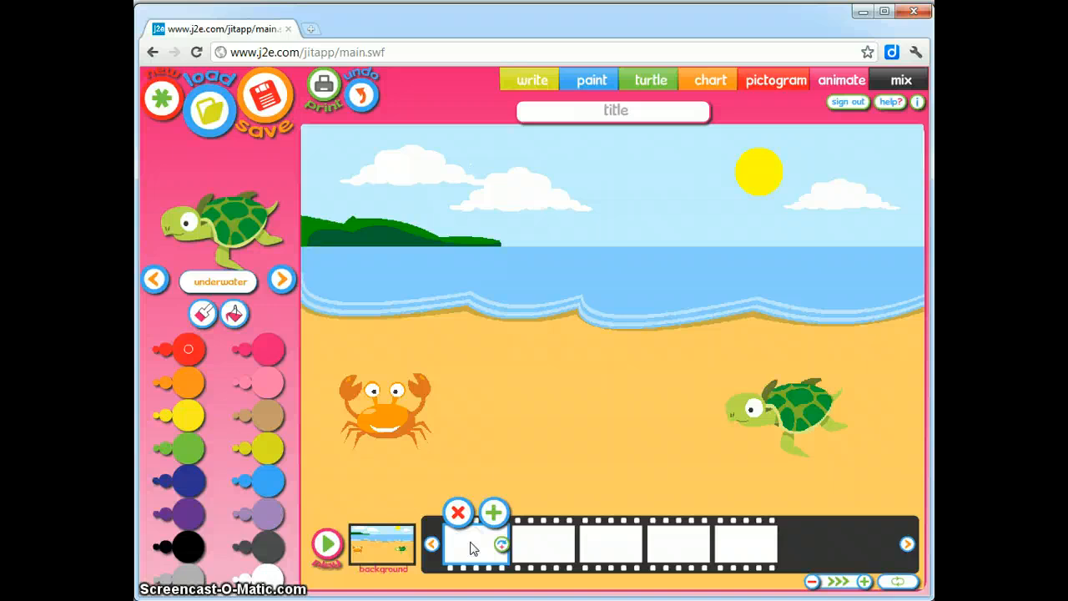
pyautogui.click(412, 398)
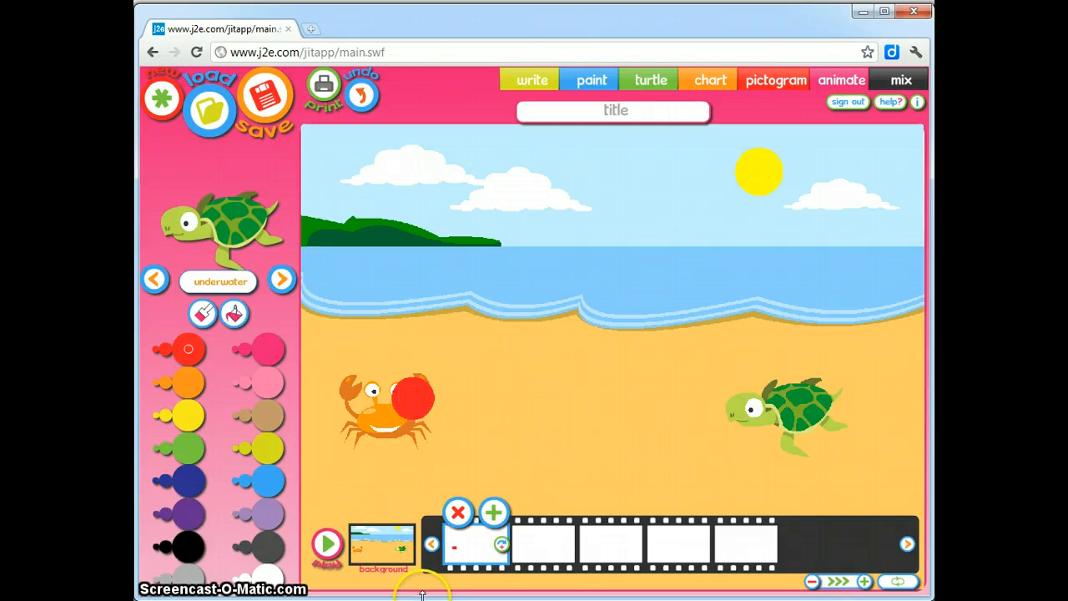
pyautogui.click(538, 545)
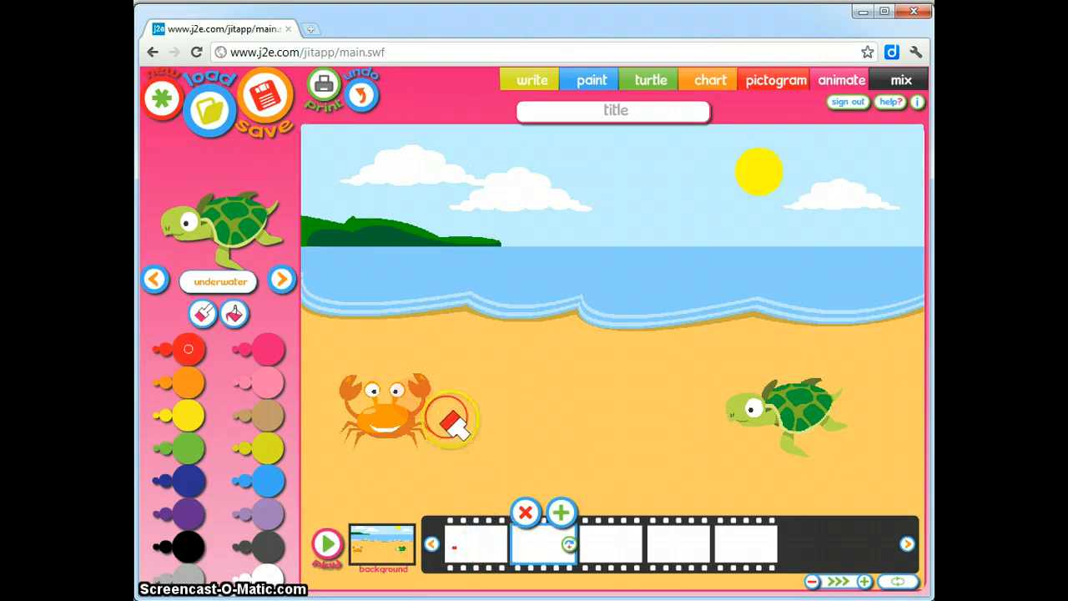
pyautogui.click(493, 557)
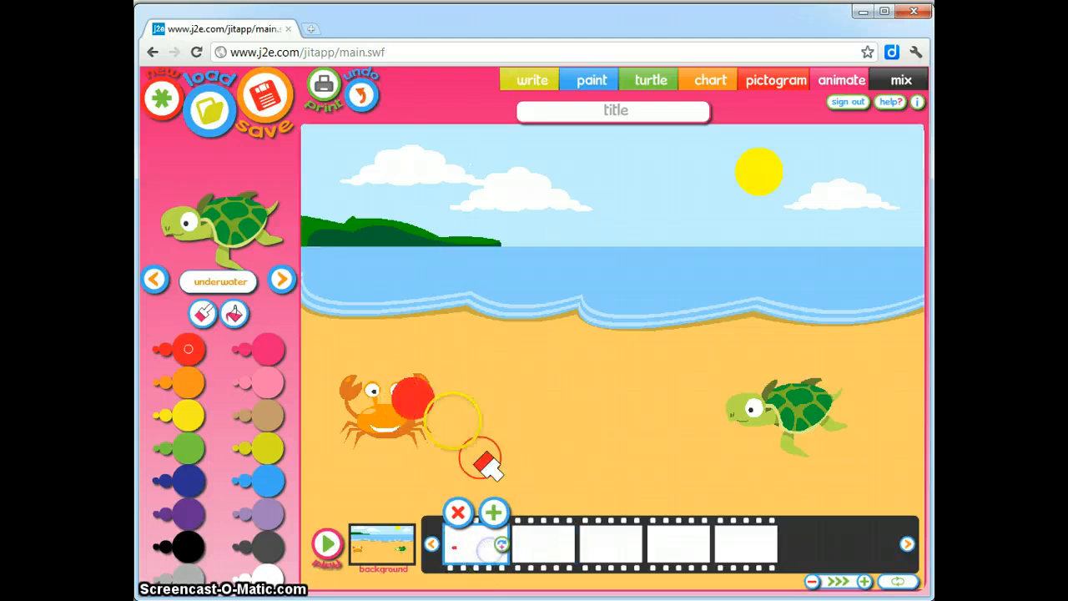
# In frame two, paint the red ball just right of the crab
pyautogui.click(540, 550)
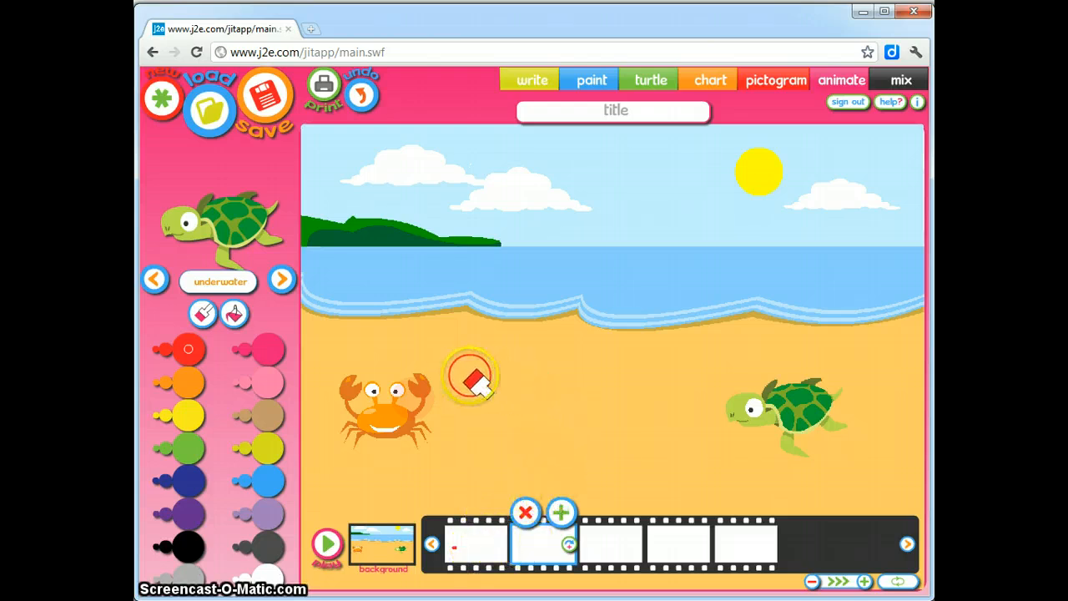
pyautogui.click(460, 544)
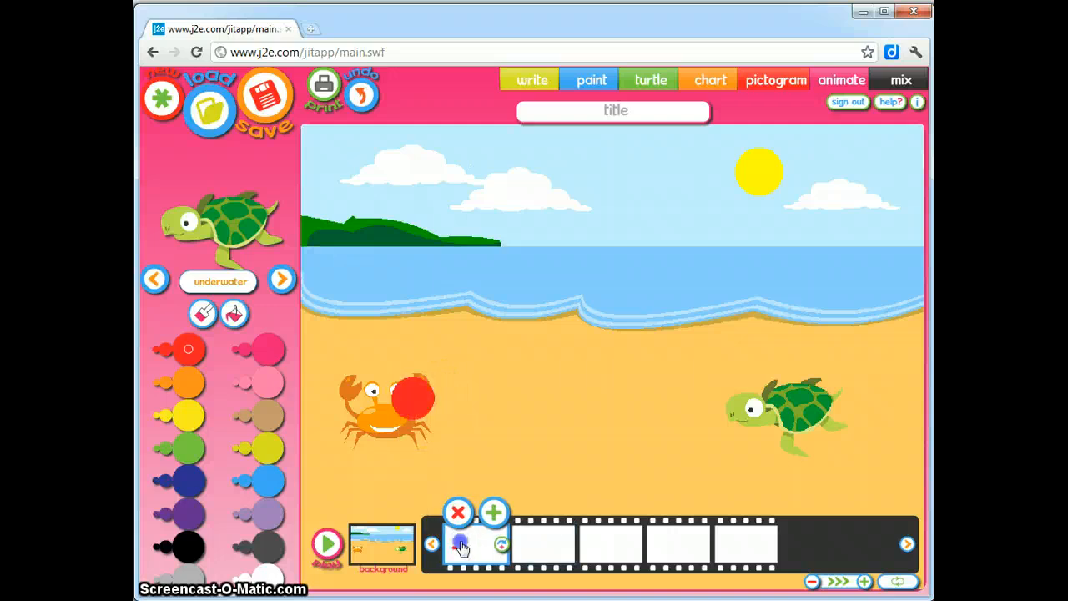
pyautogui.click(549, 555)
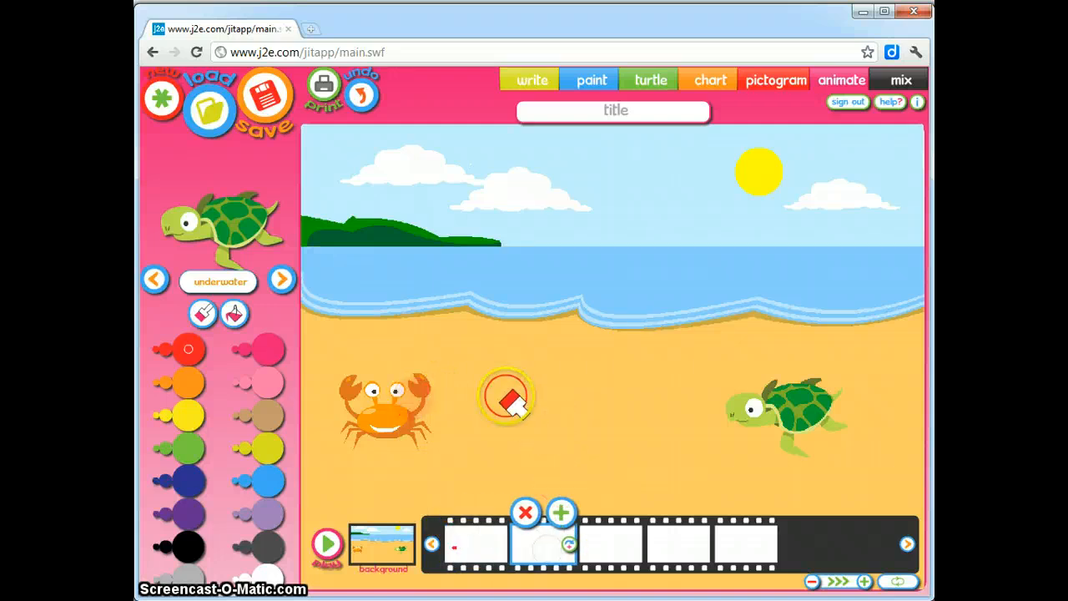
pyautogui.click(459, 370)
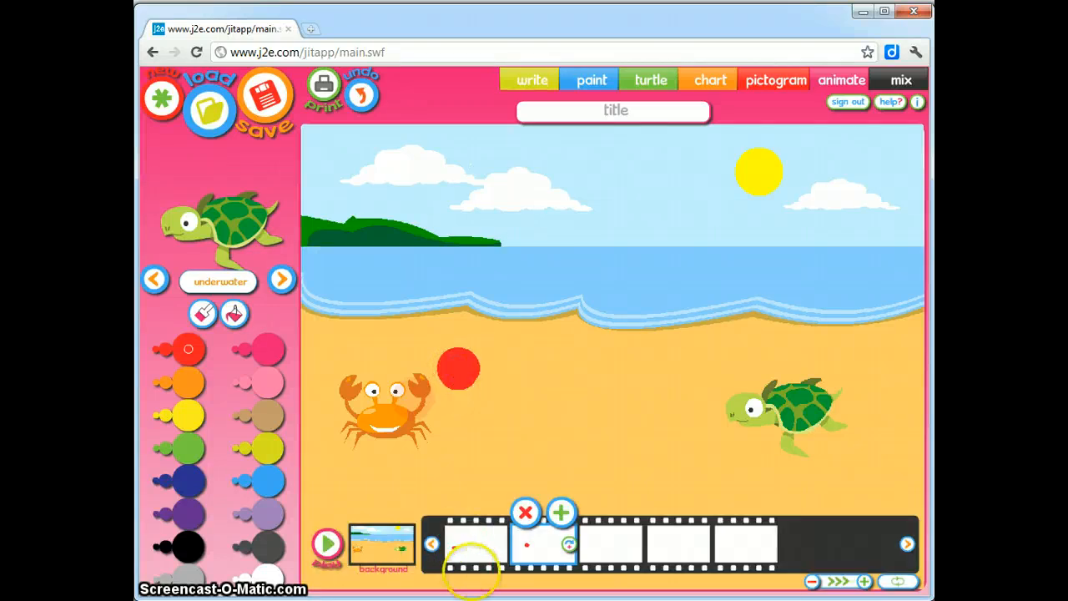
pyautogui.click(478, 546)
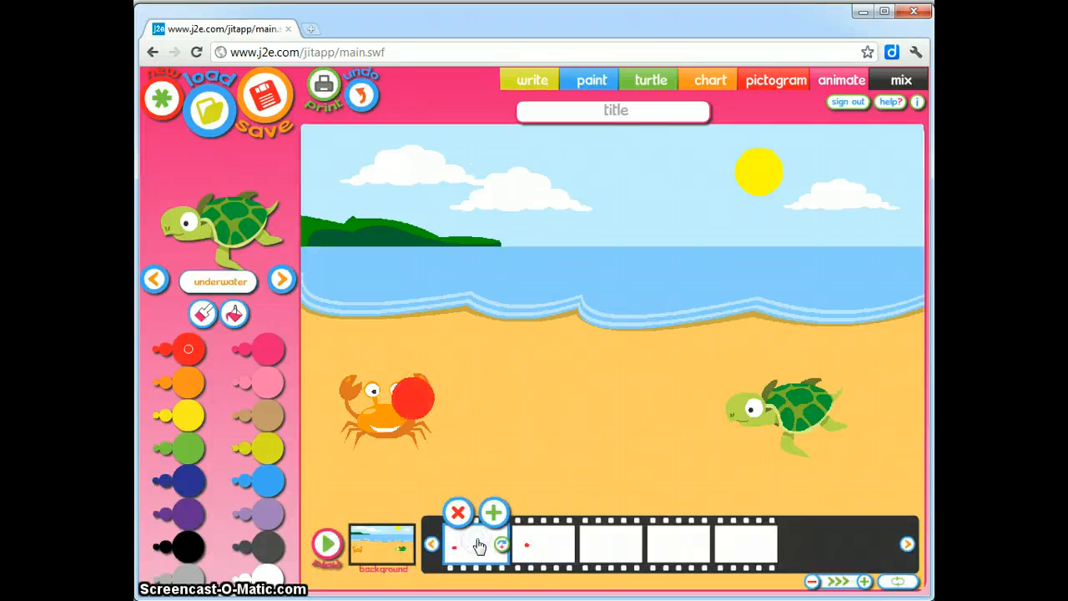
pyautogui.click(528, 548)
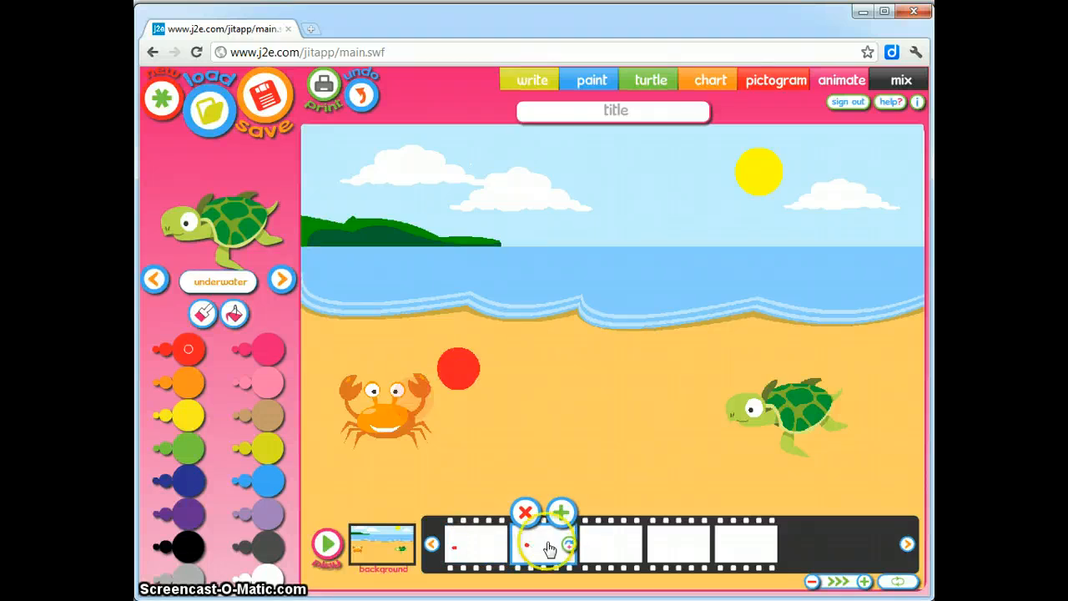
# Paint the ball higher up the beach in frame three and near the waterline in frame four
pyautogui.click(611, 547)
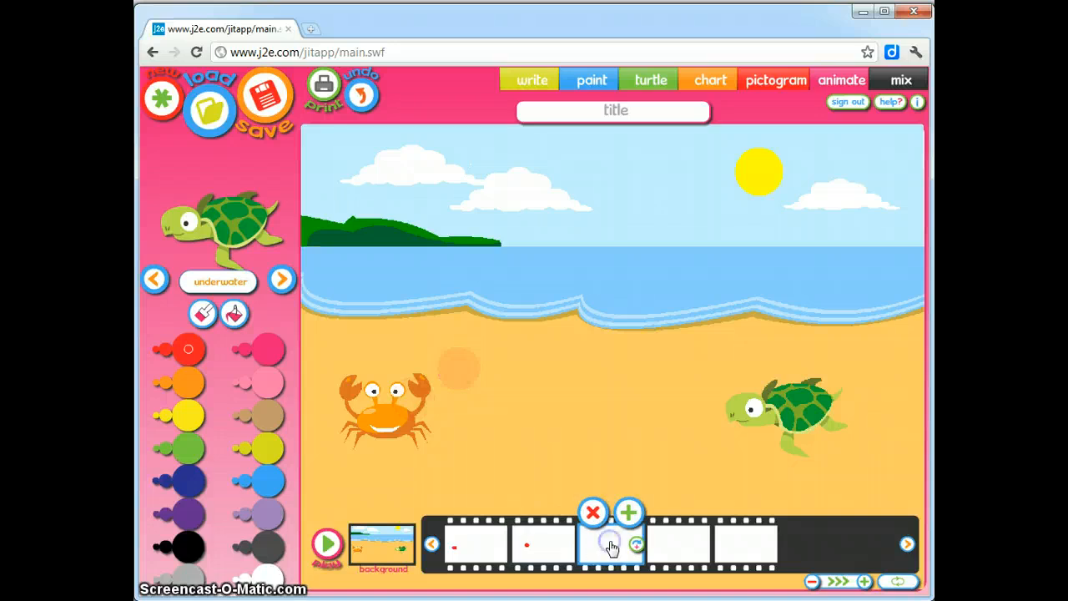
pyautogui.click(458, 367)
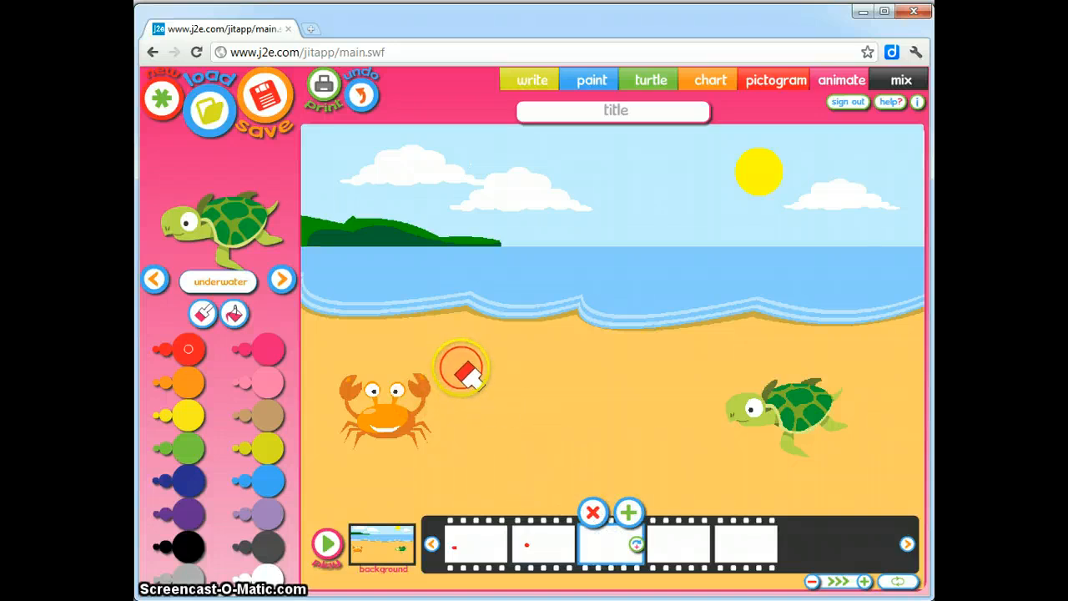
pyautogui.click(541, 557)
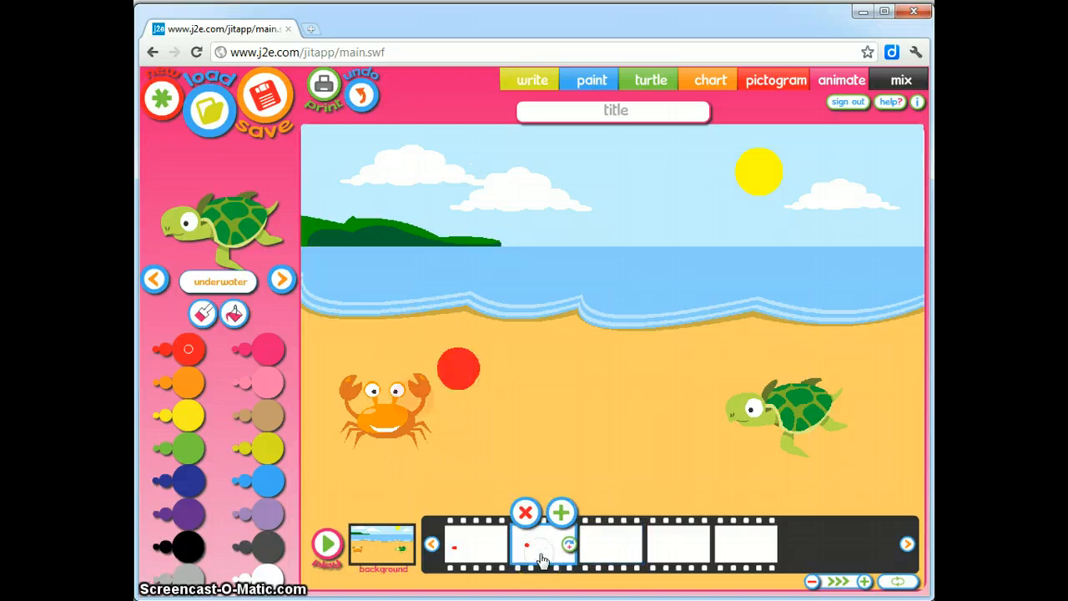
pyautogui.click(601, 555)
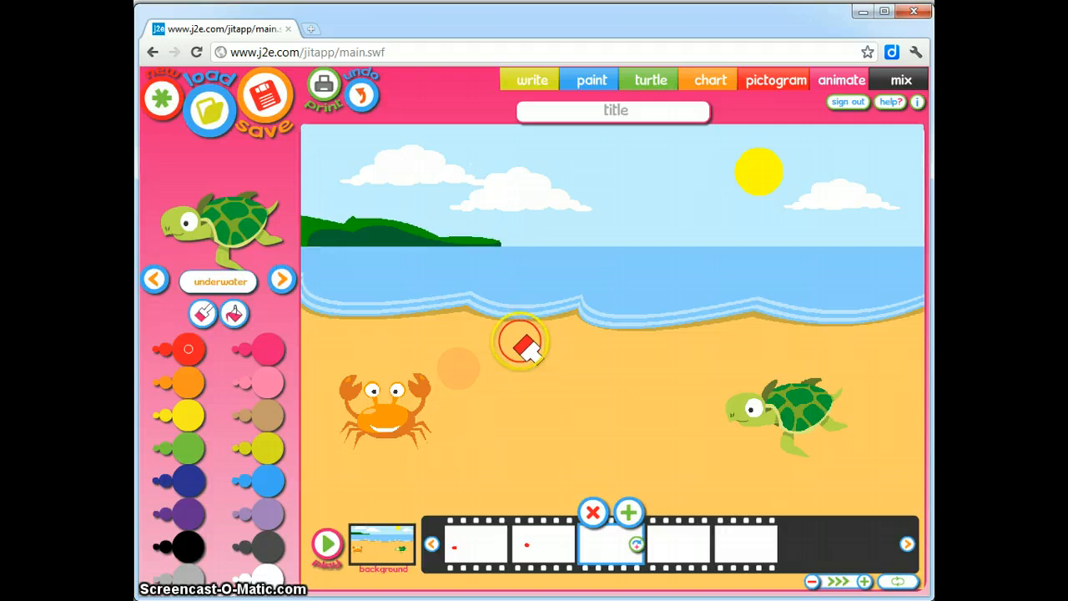
pyautogui.click(520, 344)
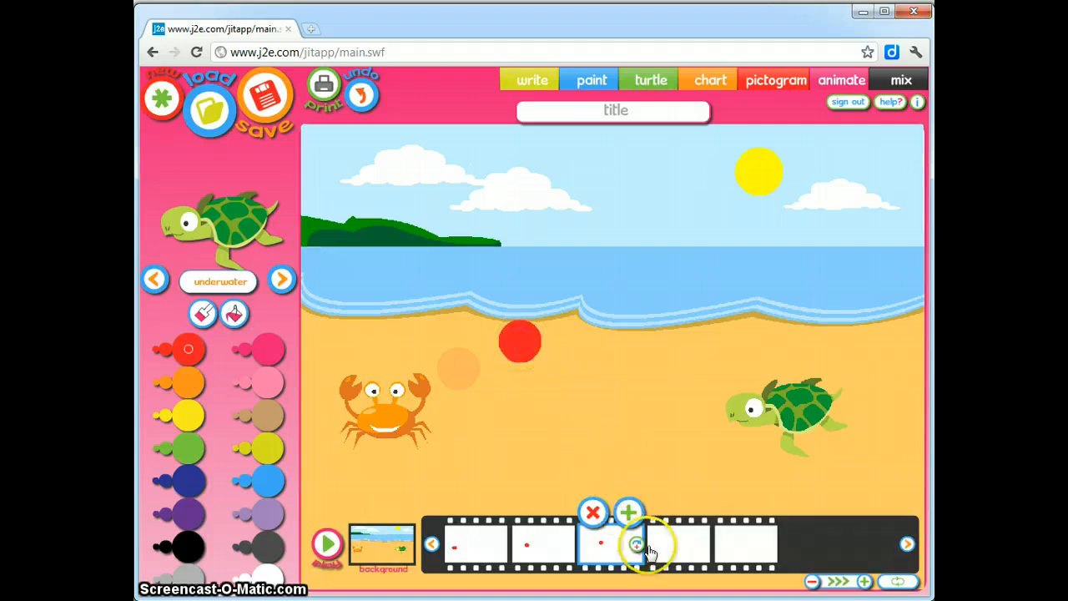
pyautogui.click(677, 549)
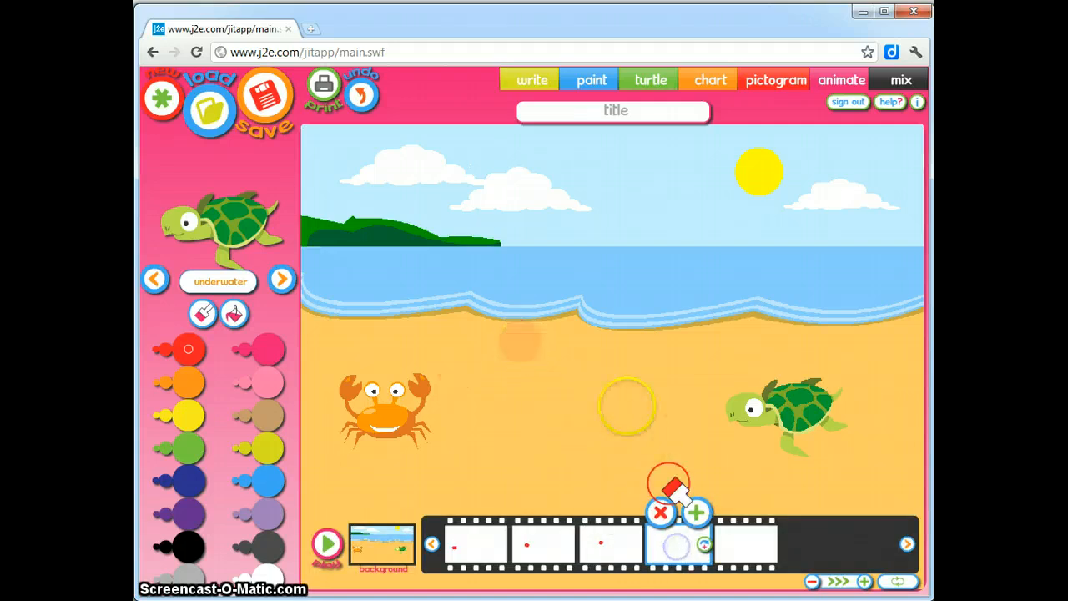
pyautogui.click(588, 333)
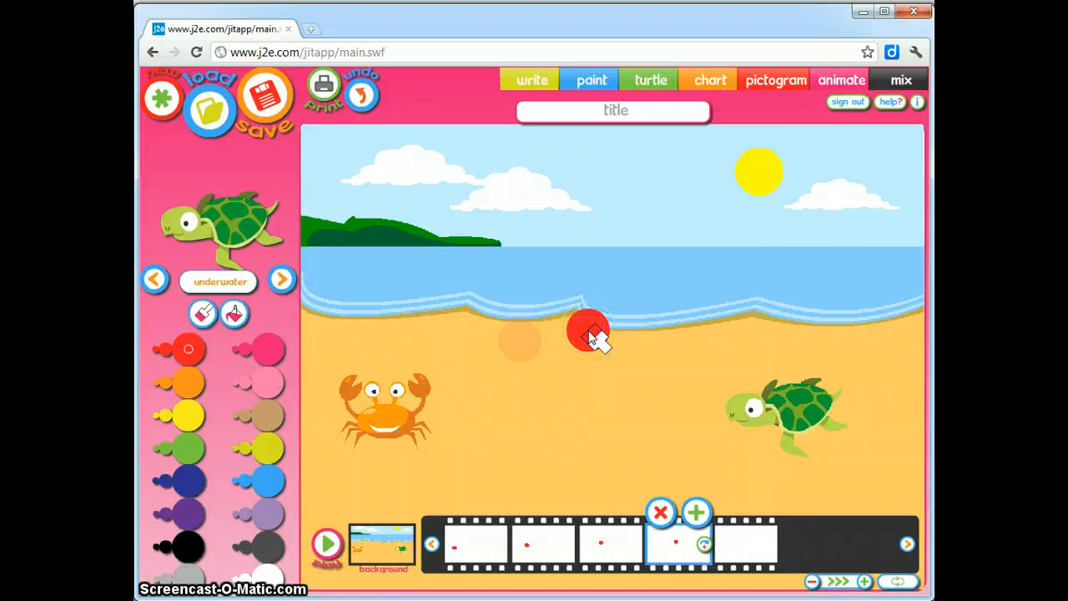
# Paint the ball mid-beach in frame five, then add a sixth frame with the ball beside the turtle
pyautogui.click(742, 551)
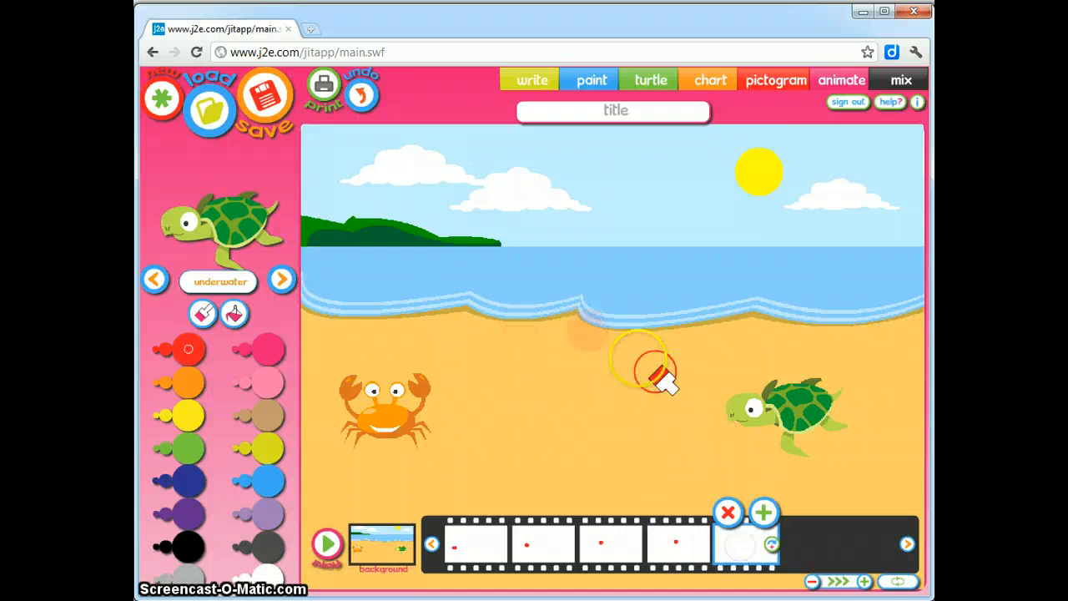
pyautogui.click(659, 348)
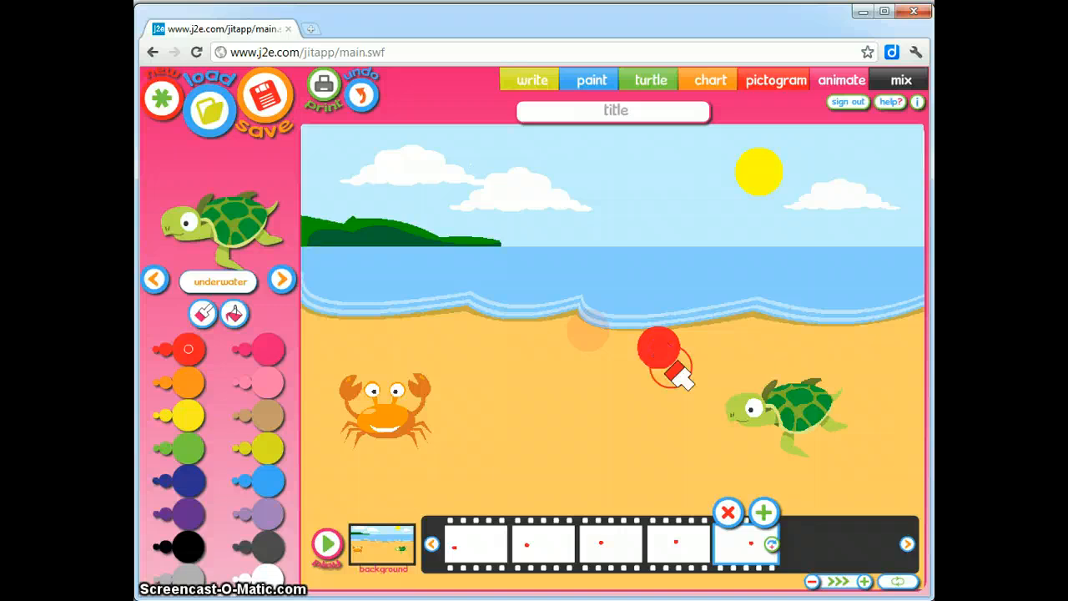
pyautogui.click(742, 551)
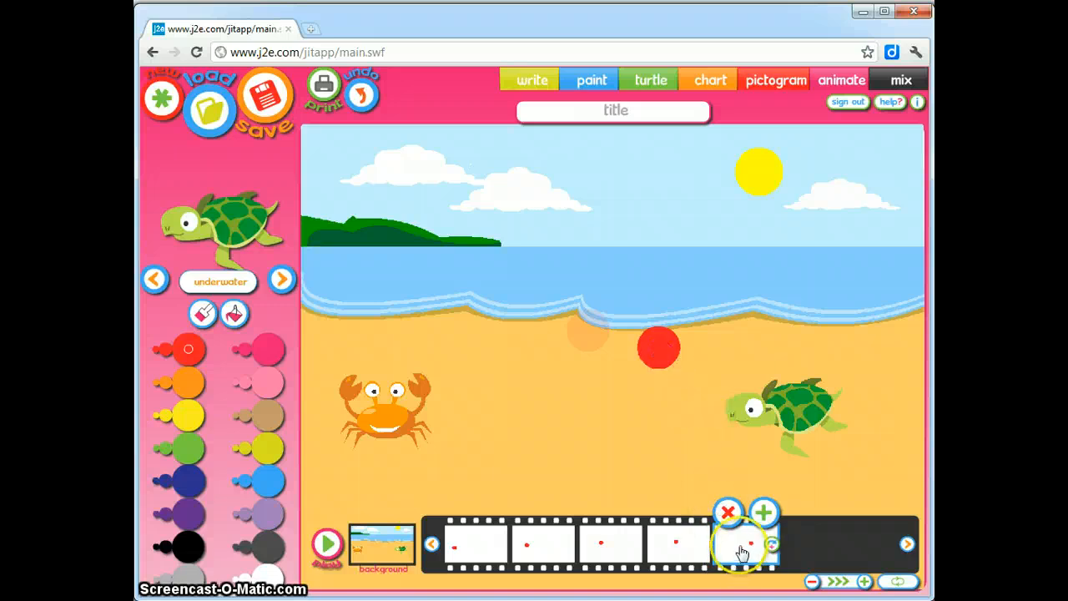
pyautogui.click(764, 514)
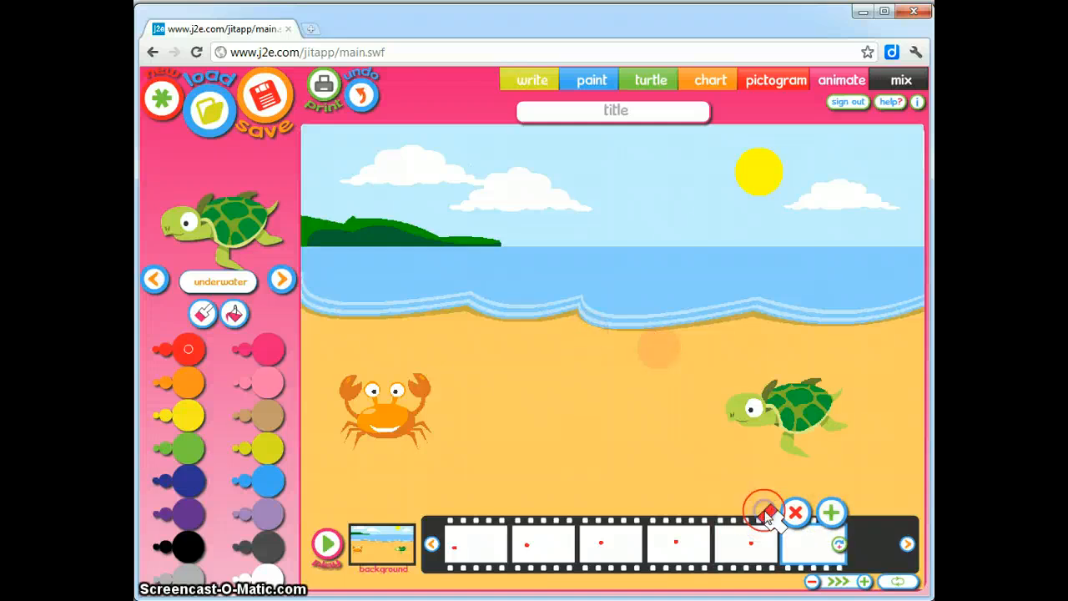
pyautogui.click(717, 387)
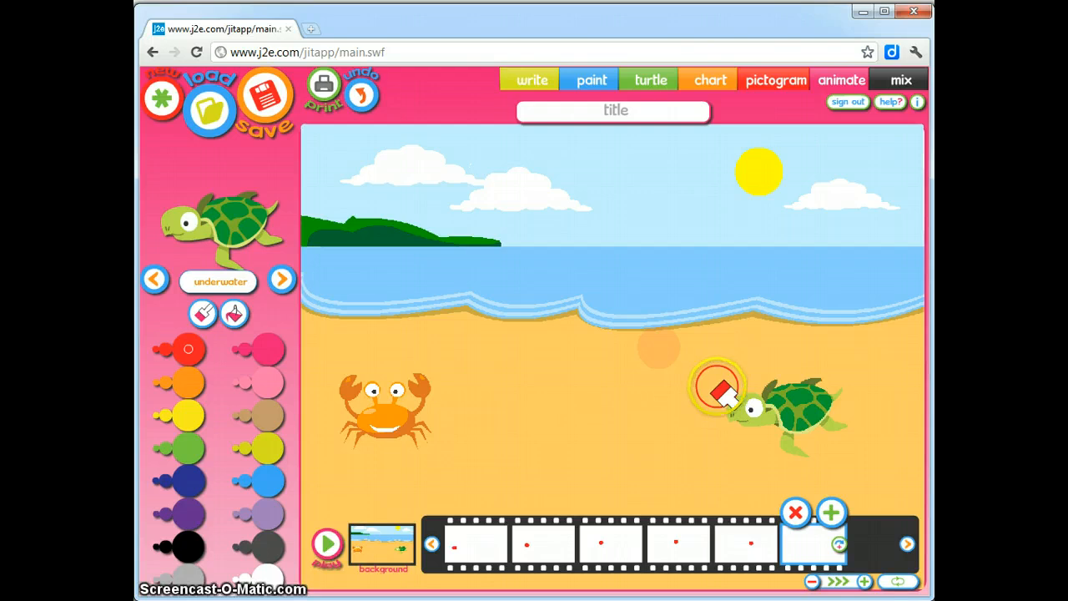
pyautogui.click(551, 550)
pyautogui.click(495, 549)
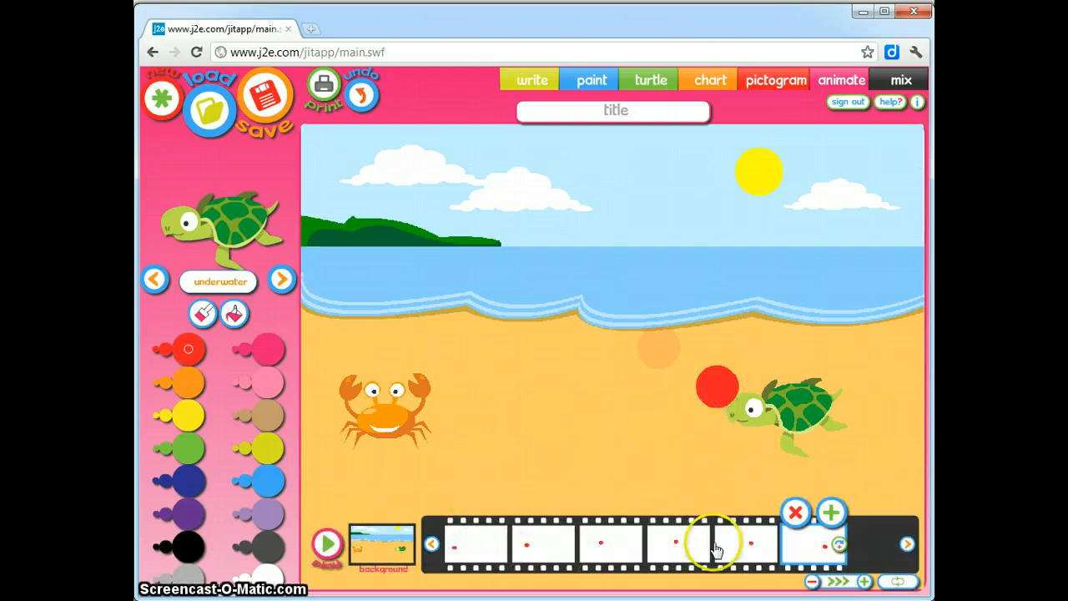
# Step through frames 1 to 6 checking the ball's path, then play the animation
pyautogui.click(659, 543)
pyautogui.click(600, 545)
pyautogui.click(542, 540)
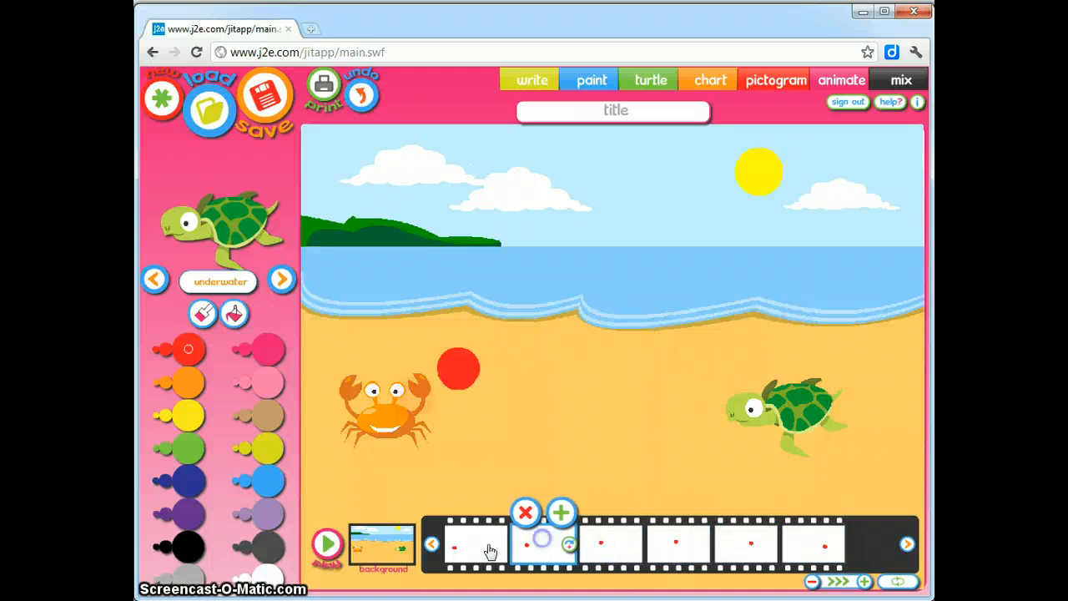
pyautogui.click(474, 544)
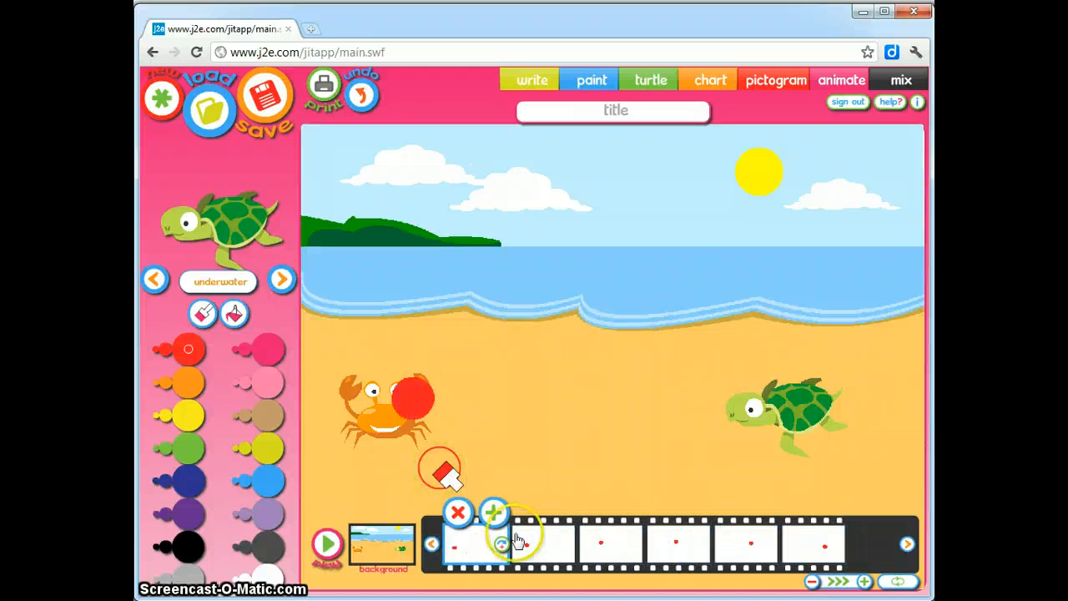
pyautogui.click(555, 544)
pyautogui.click(622, 551)
pyautogui.click(675, 547)
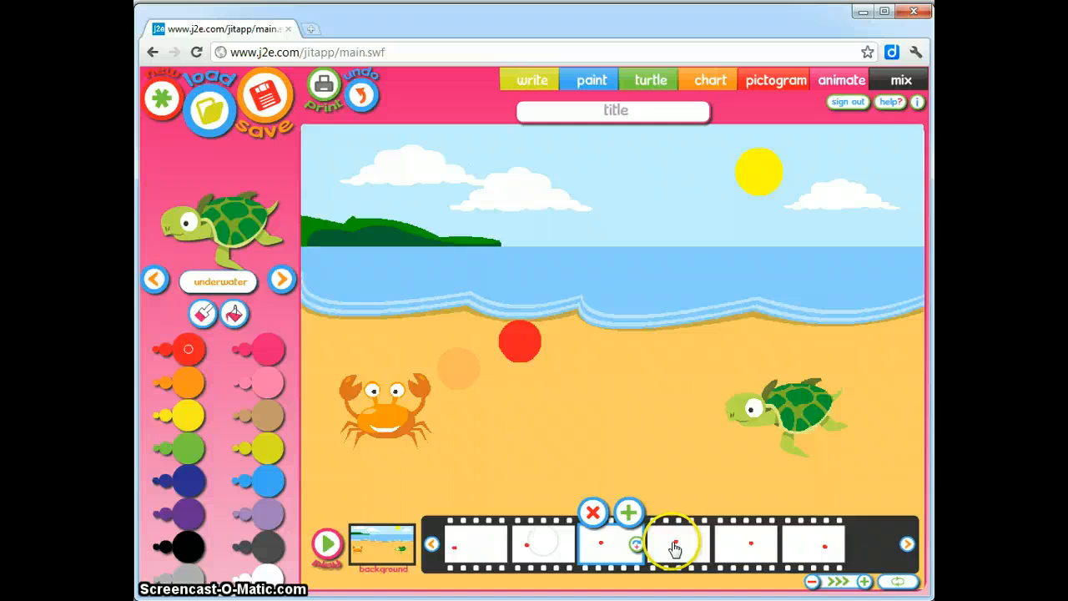
pyautogui.click(754, 543)
pyautogui.click(809, 546)
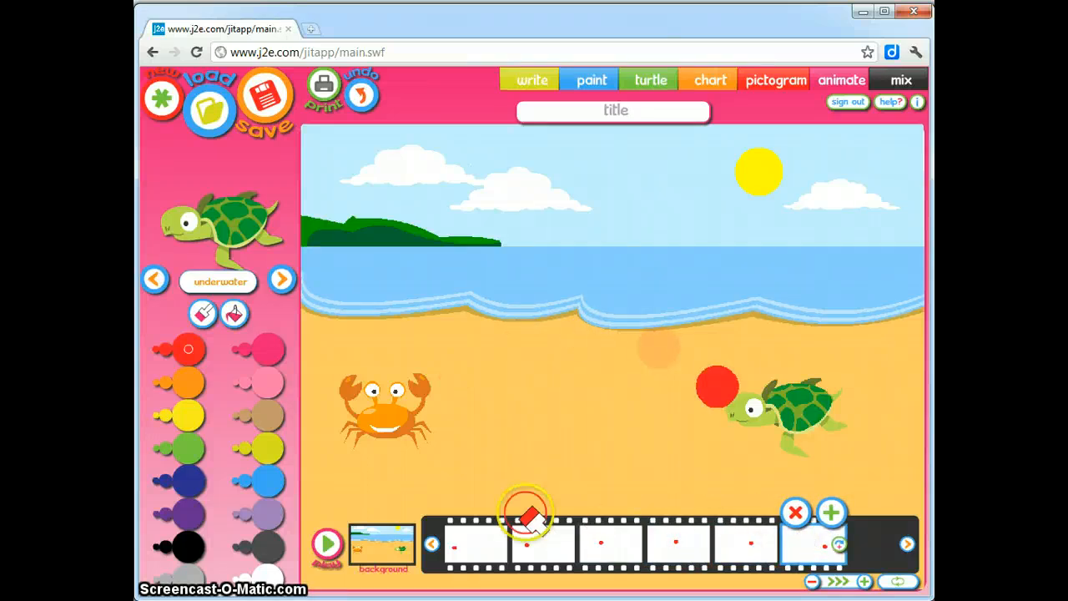
pyautogui.click(329, 550)
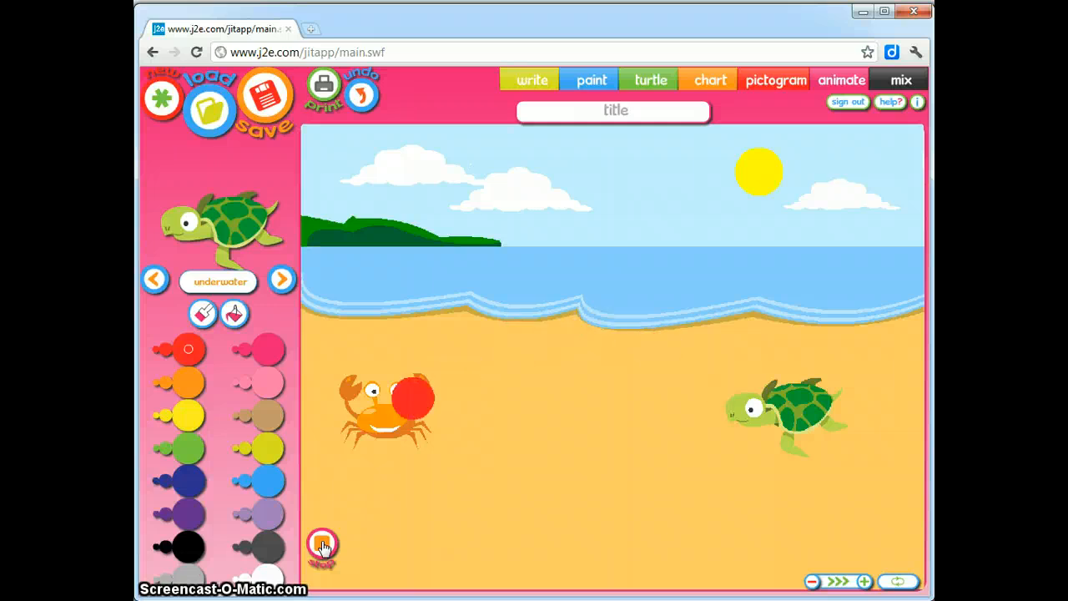
# Set playback to back-and-forth, try slowest to medium speeds, then stop playback
pyautogui.click(899, 586)
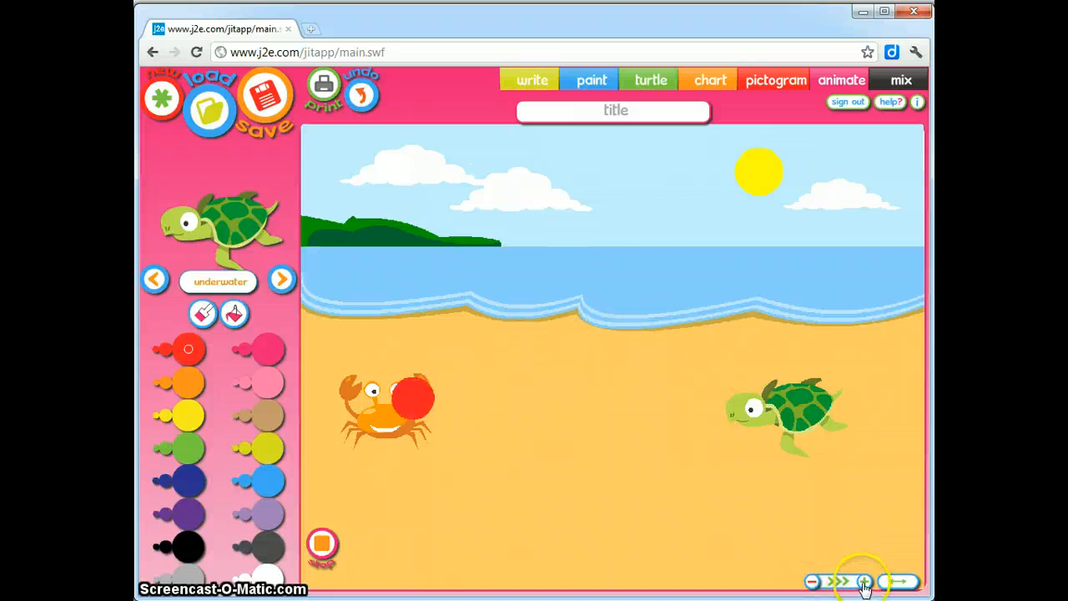
pyautogui.click(813, 581)
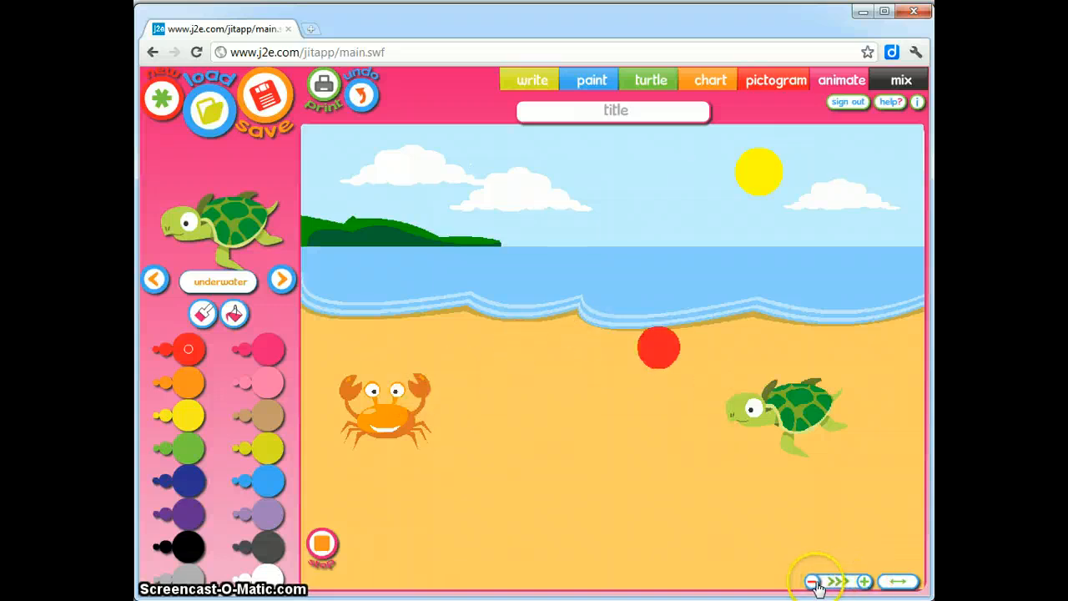
pyautogui.click(865, 583)
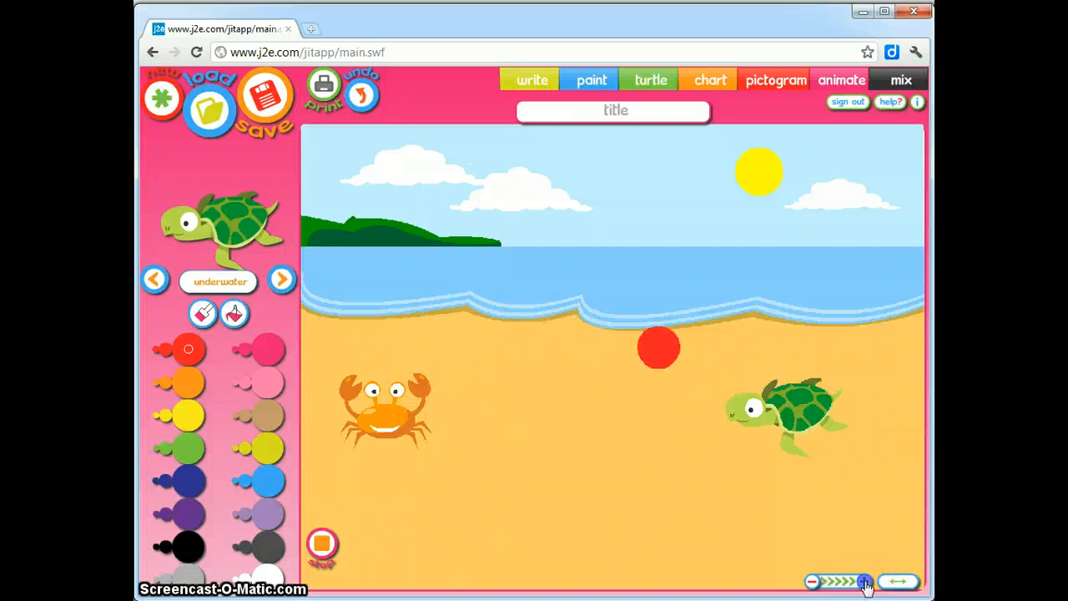
pyautogui.click(822, 582)
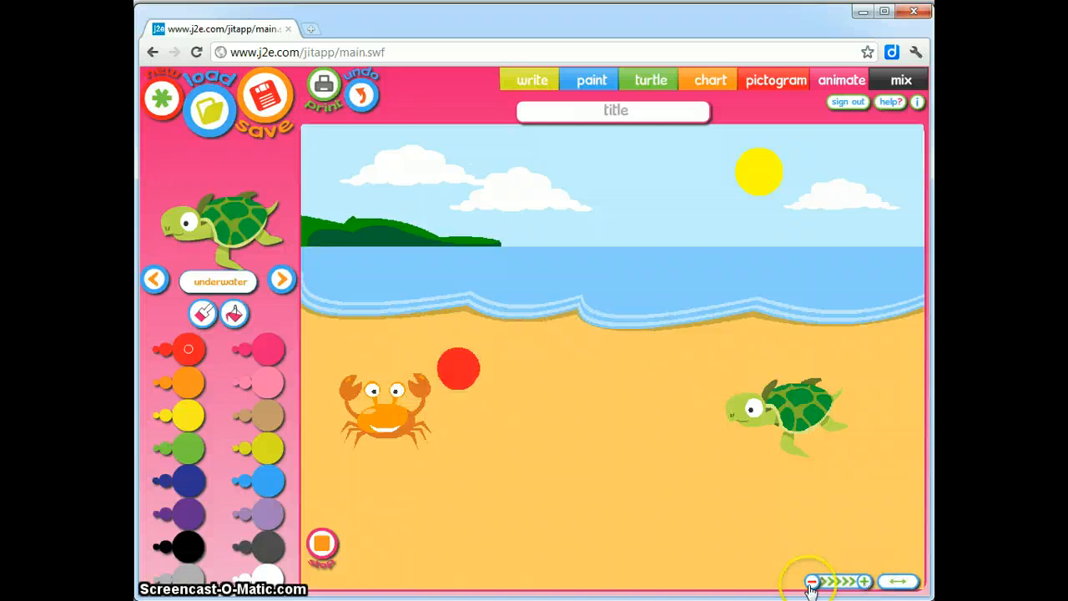
pyautogui.click(811, 581)
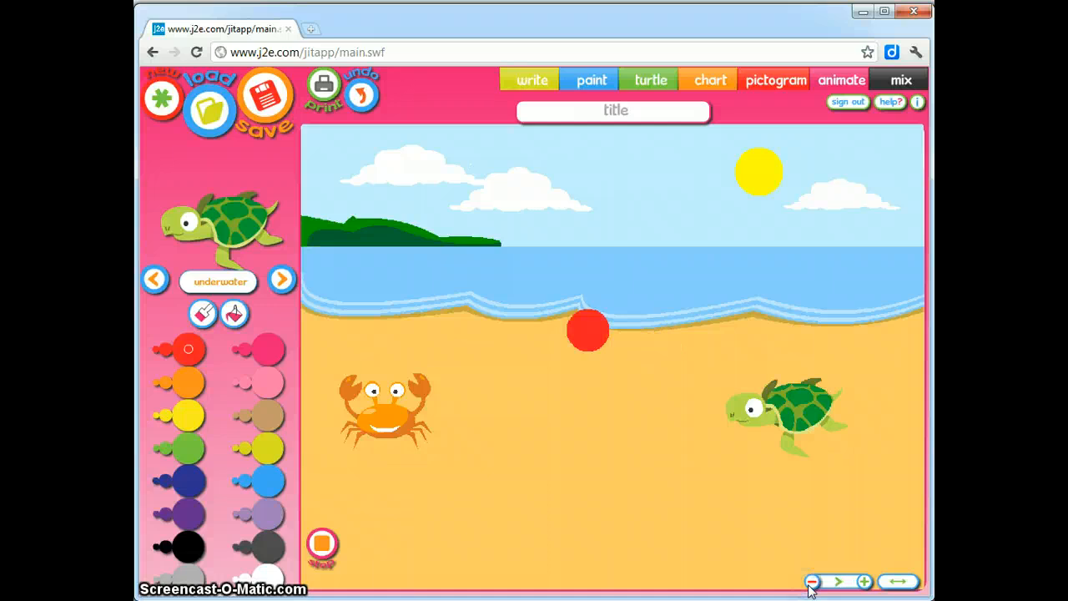
pyautogui.click(811, 582)
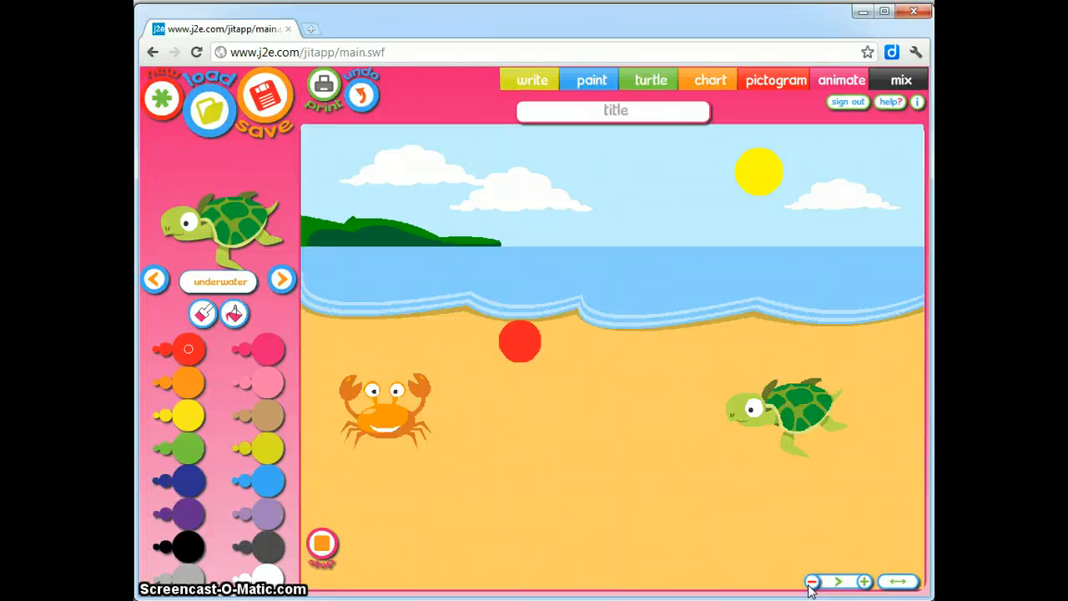
pyautogui.click(864, 581)
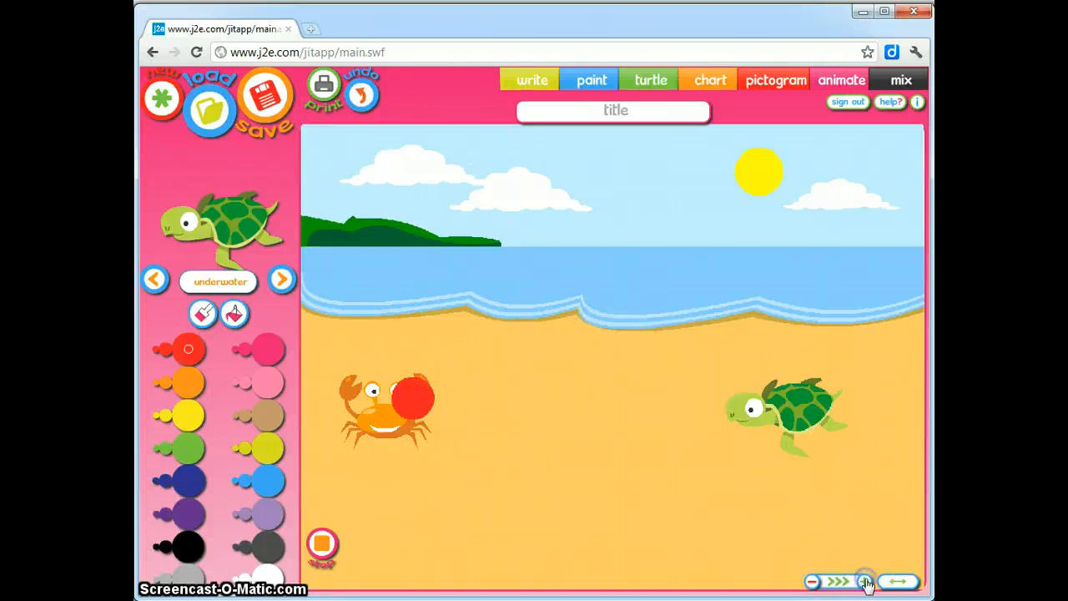
pyautogui.click(864, 582)
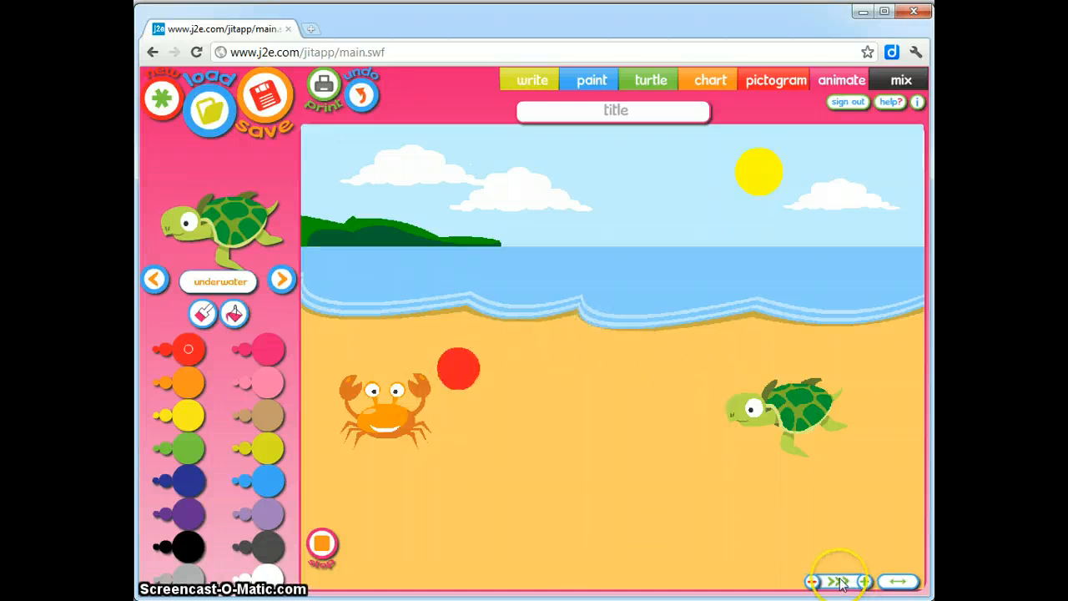
pyautogui.click(324, 544)
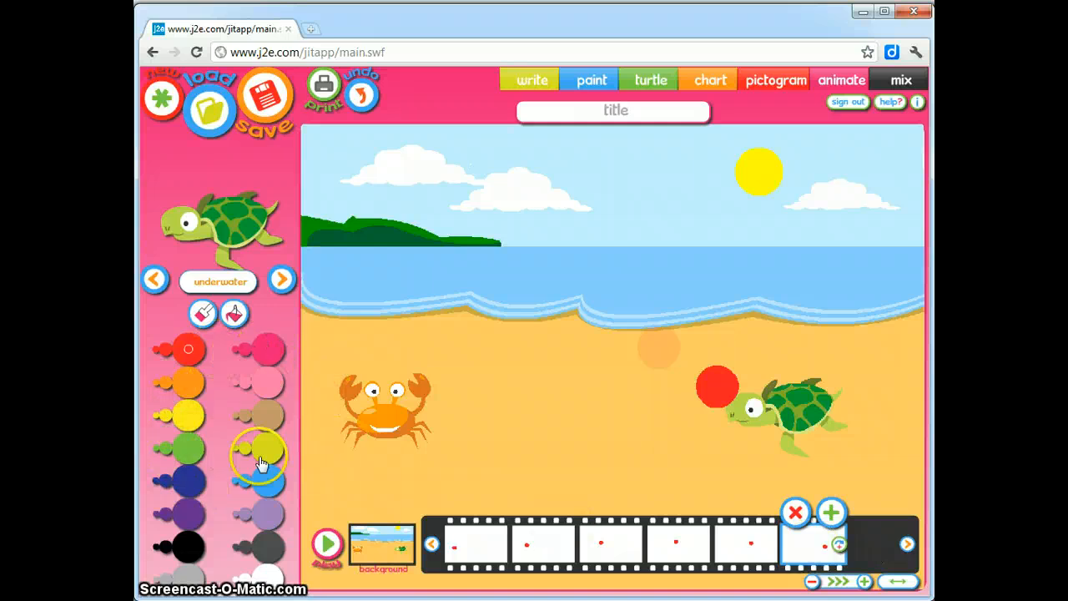
# Browse the characters to the crab, then save the animation titled 'Heading the Ball'
pyautogui.click(282, 280)
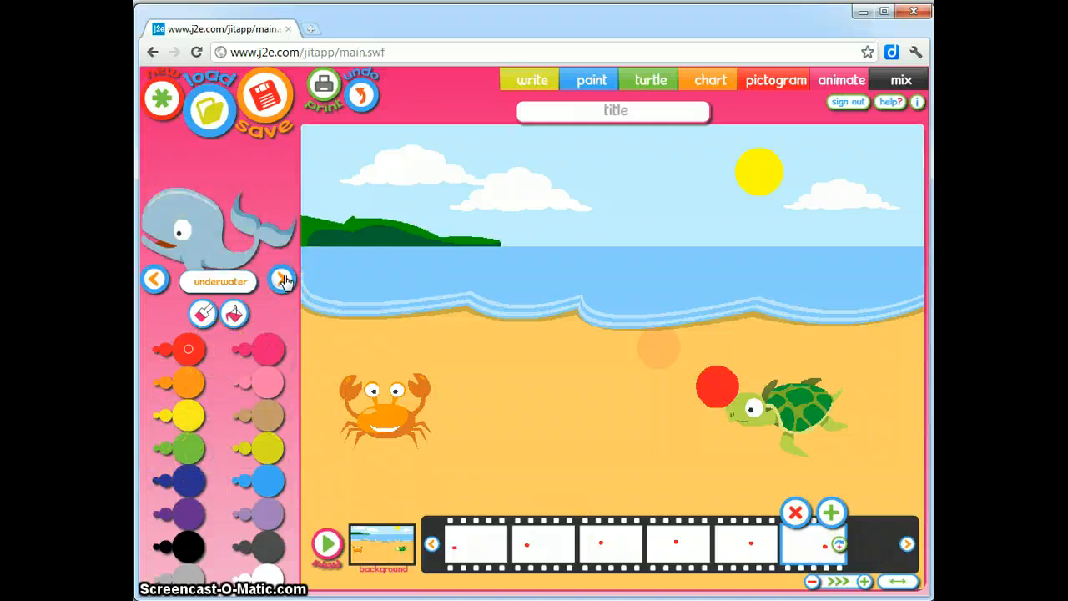
pyautogui.click(282, 279)
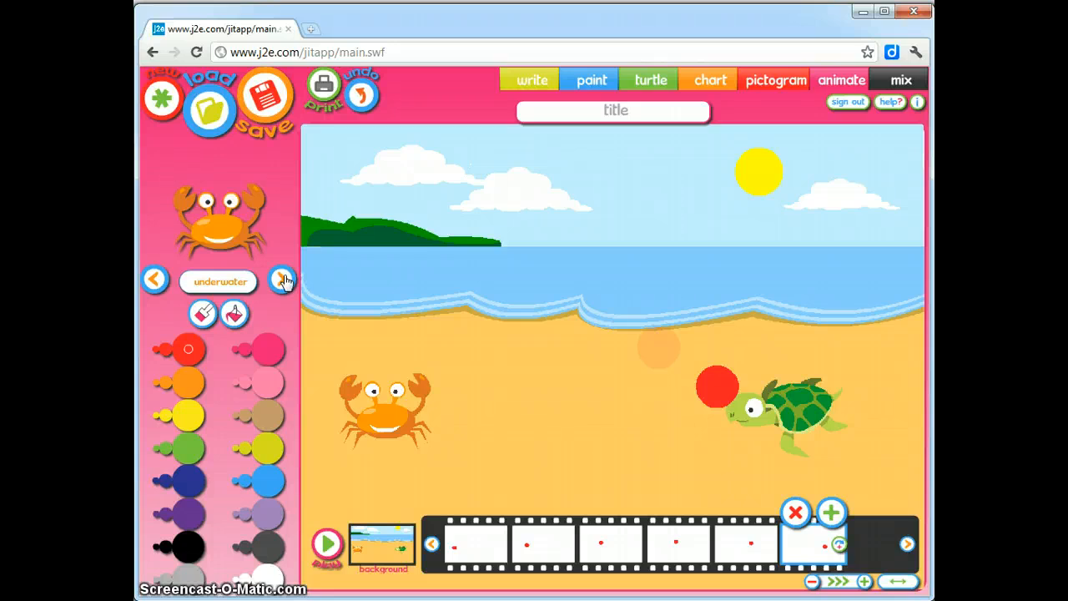
pyautogui.click(281, 281)
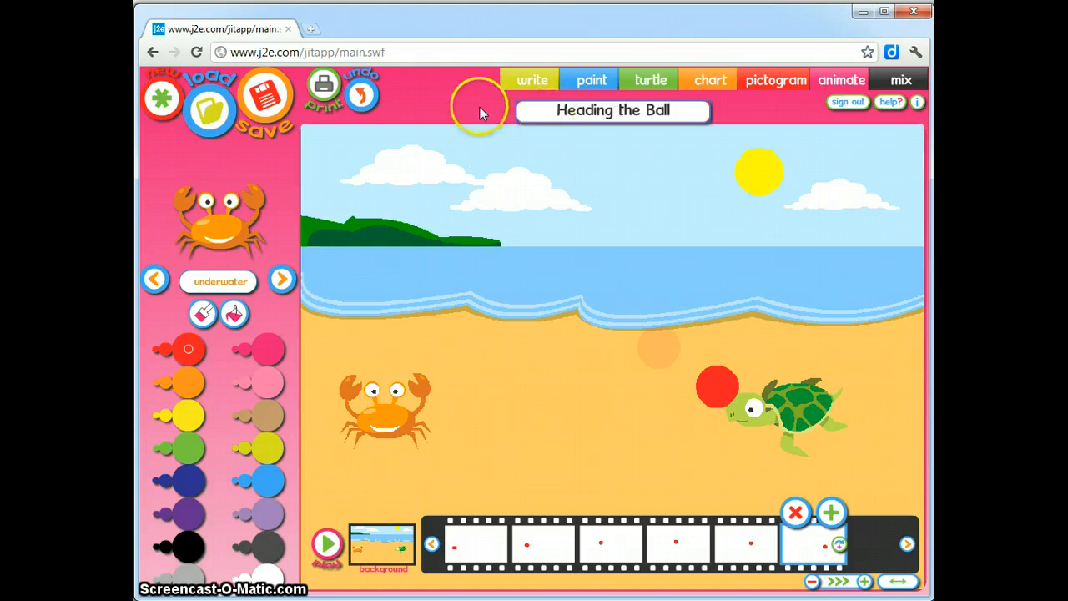
pyautogui.click(266, 102)
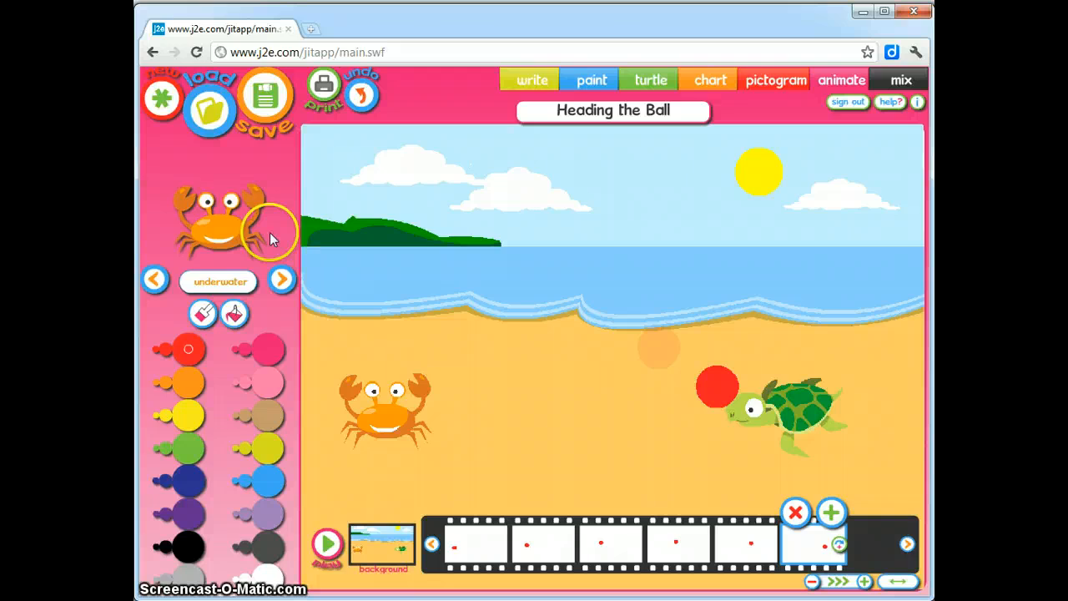
pyautogui.click(208, 119)
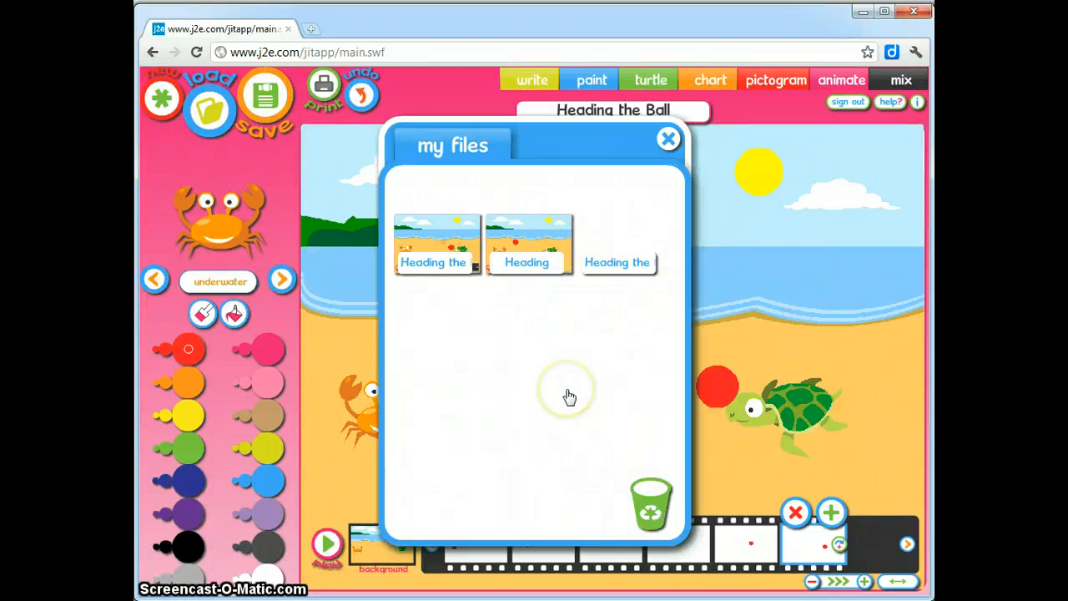
pyautogui.click(668, 140)
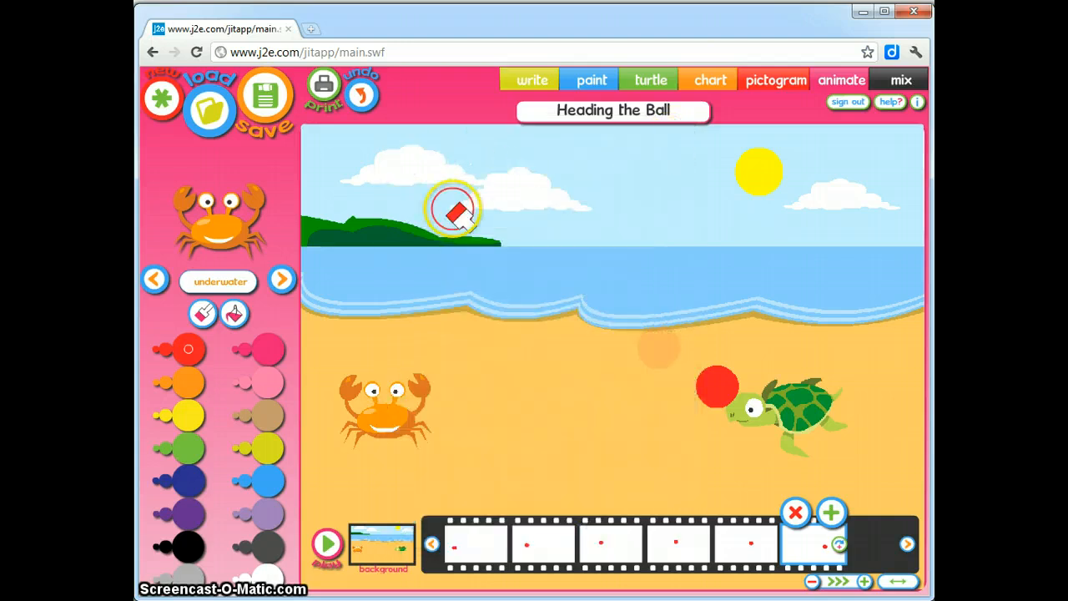
pyautogui.click(164, 101)
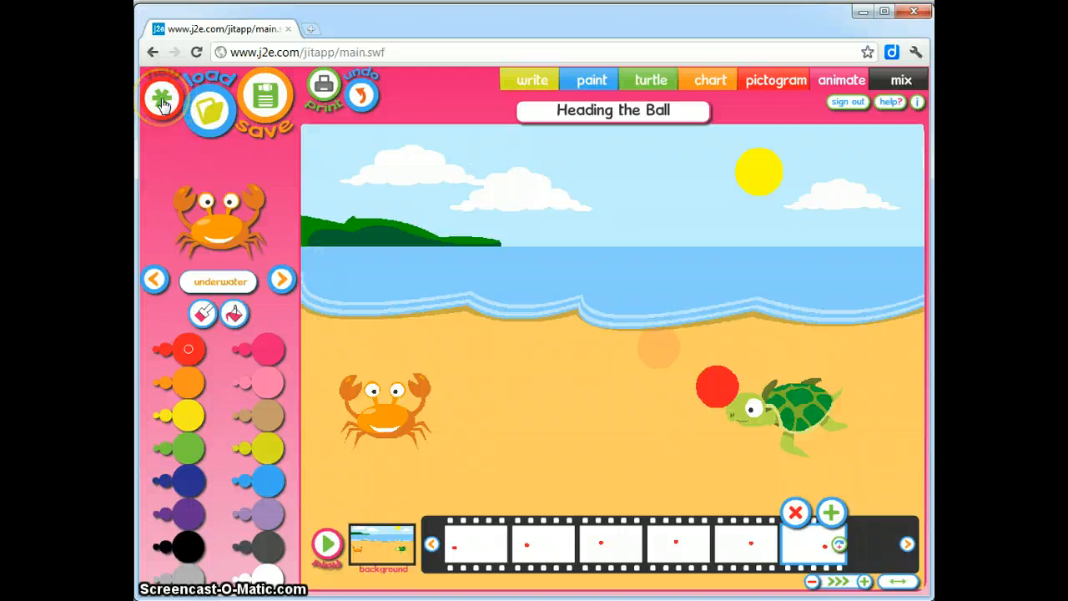
# Start a new animation, then load the saved 'Heading the Ball' file
pyautogui.click(164, 102)
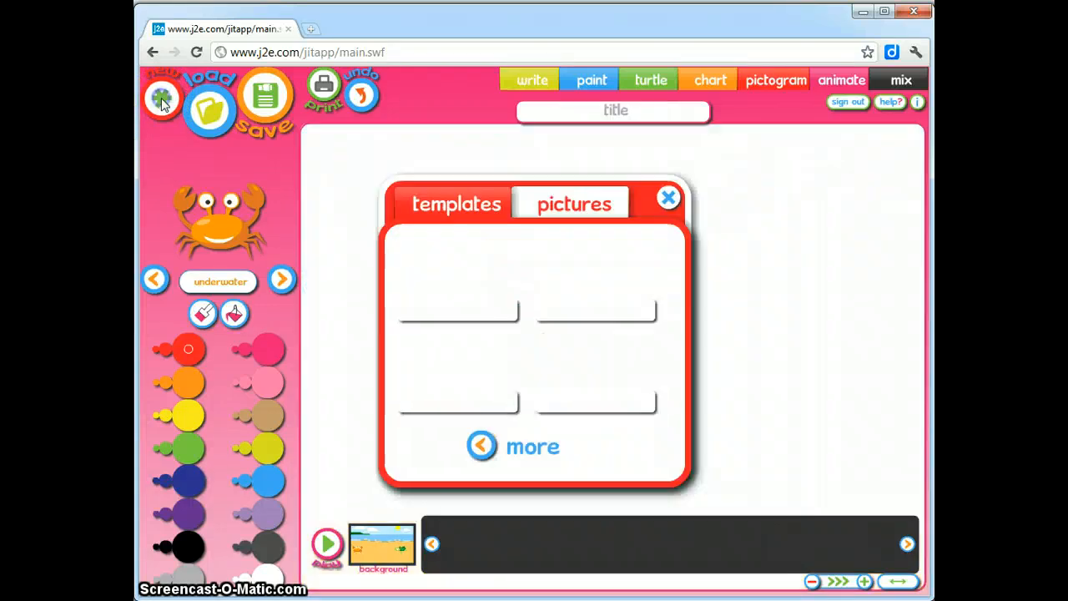
pyautogui.click(483, 447)
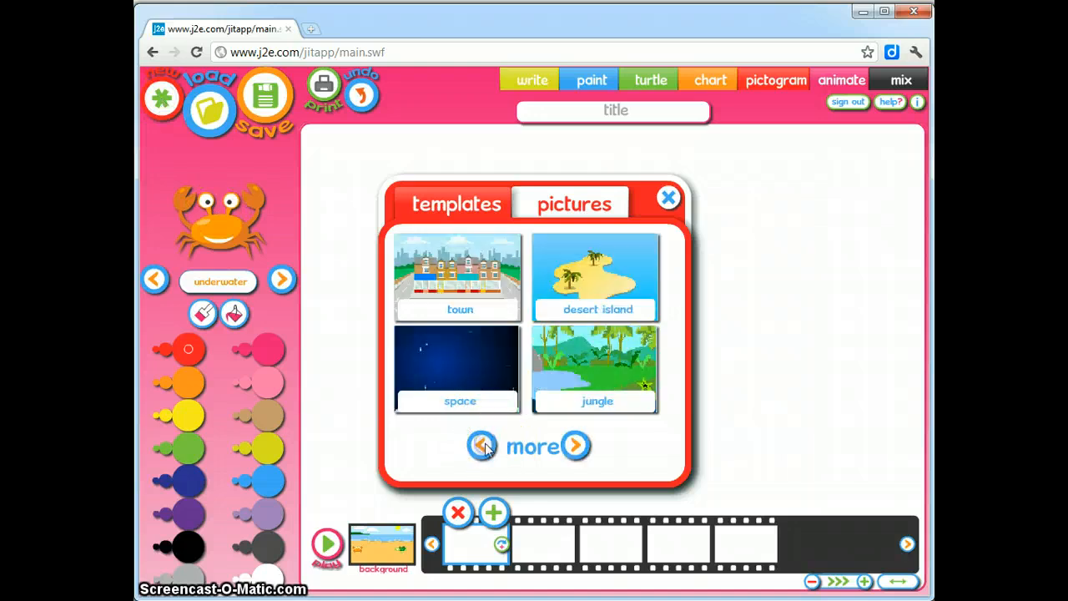
pyautogui.click(483, 446)
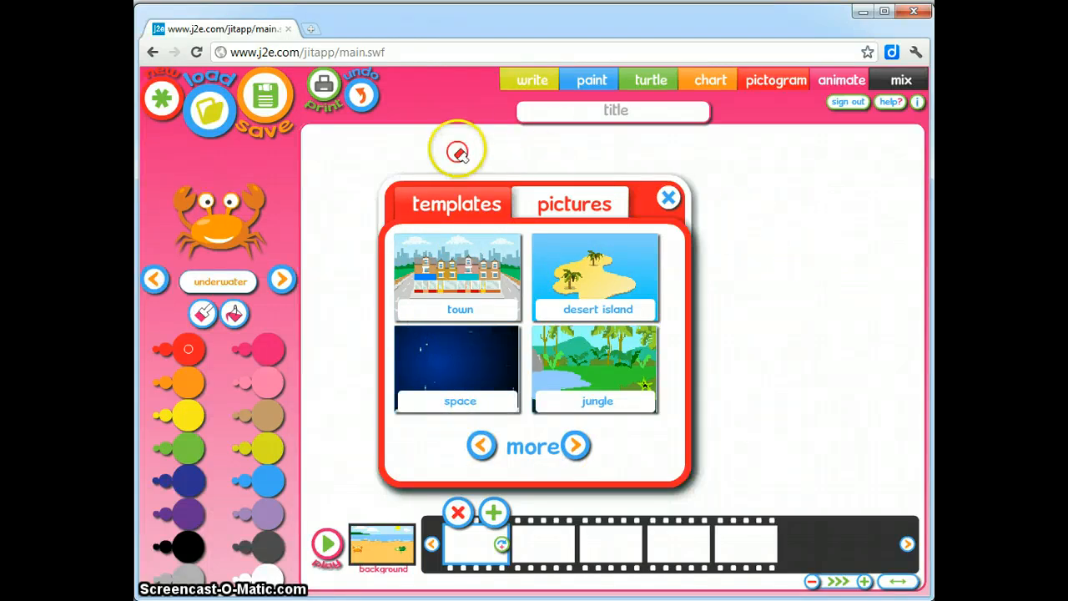
pyautogui.click(212, 123)
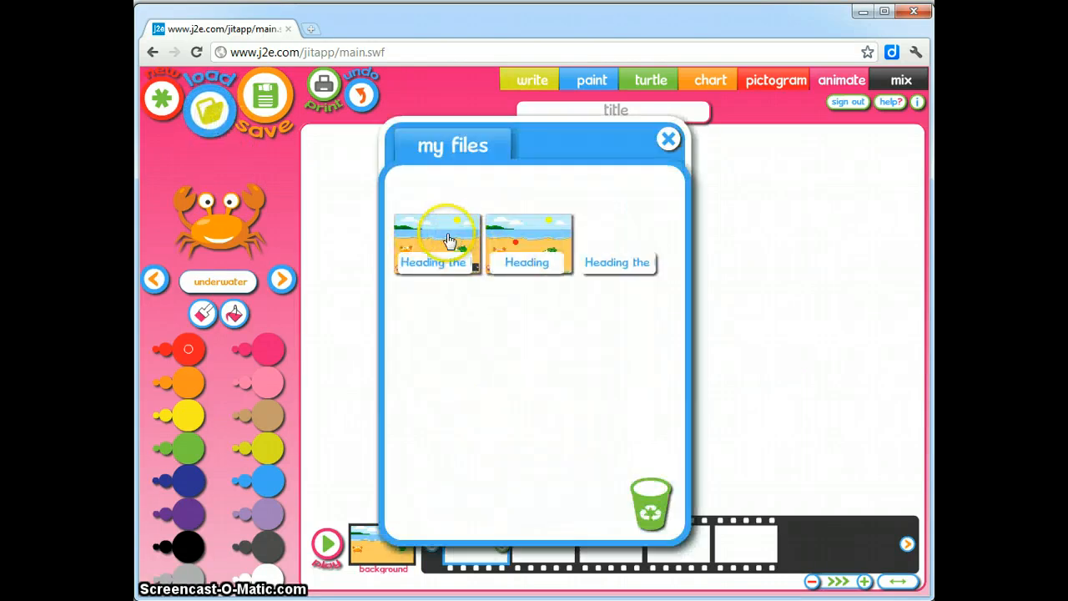
pyautogui.click(449, 240)
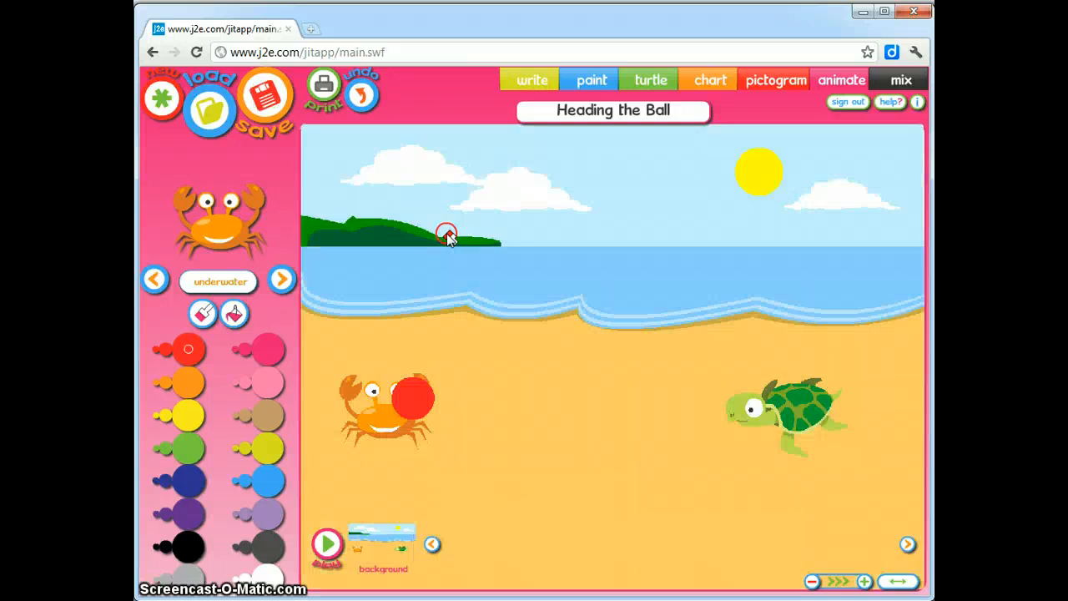